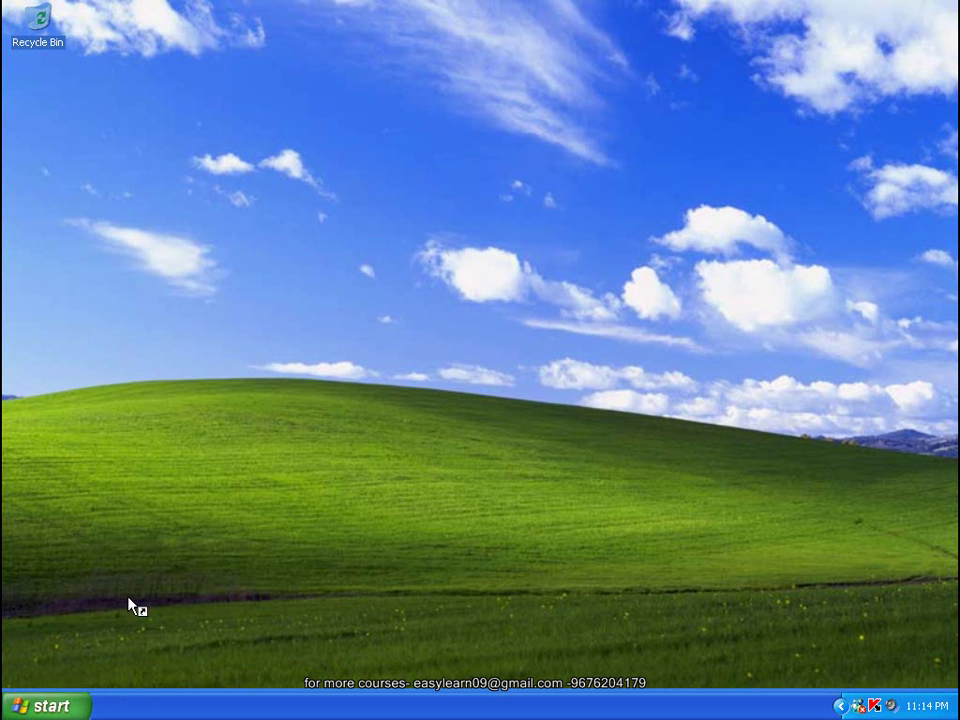
Open the advanced Start menu customization settings and enable dragging and dropping.
{"action": "right_click", "coordinate": [231, 709]}
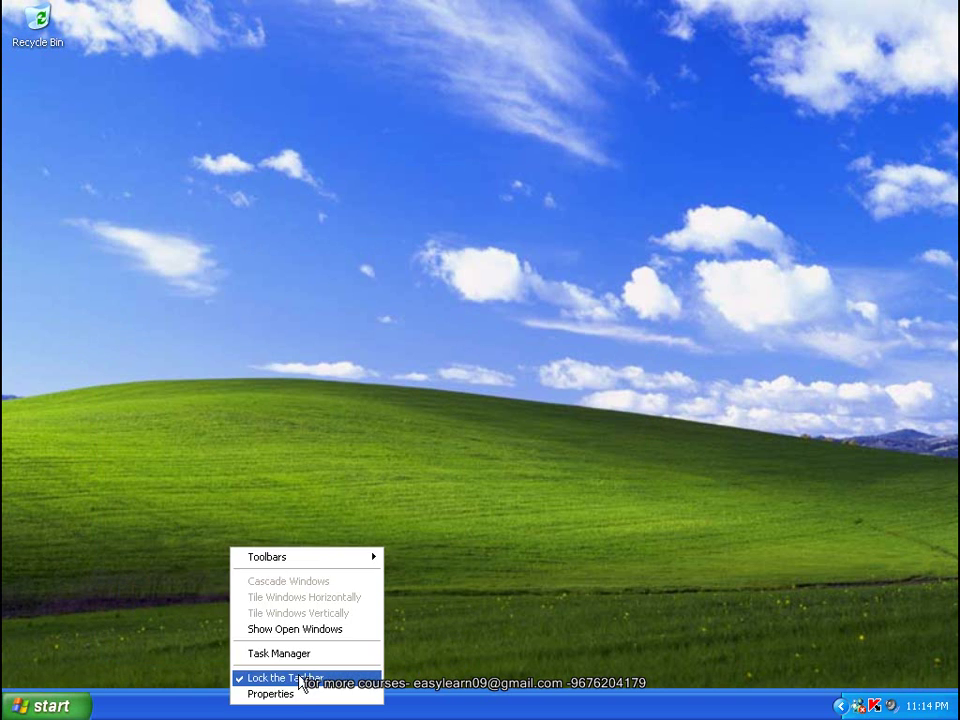
{"action": "left_click", "coordinate": [295, 690]}
{"action": "left_click_drag", "start_coordinate": [262, 310], "coordinate": [326, 246]}
{"action": "left_click", "coordinate": [163, 271]}
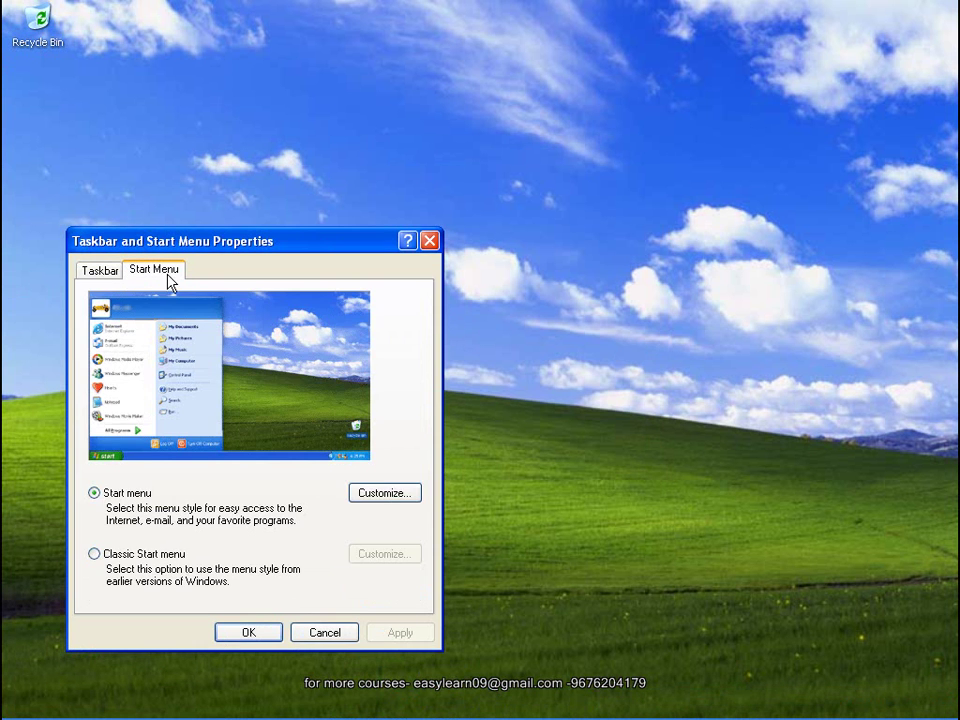
{"action": "left_click", "coordinate": [385, 494]}
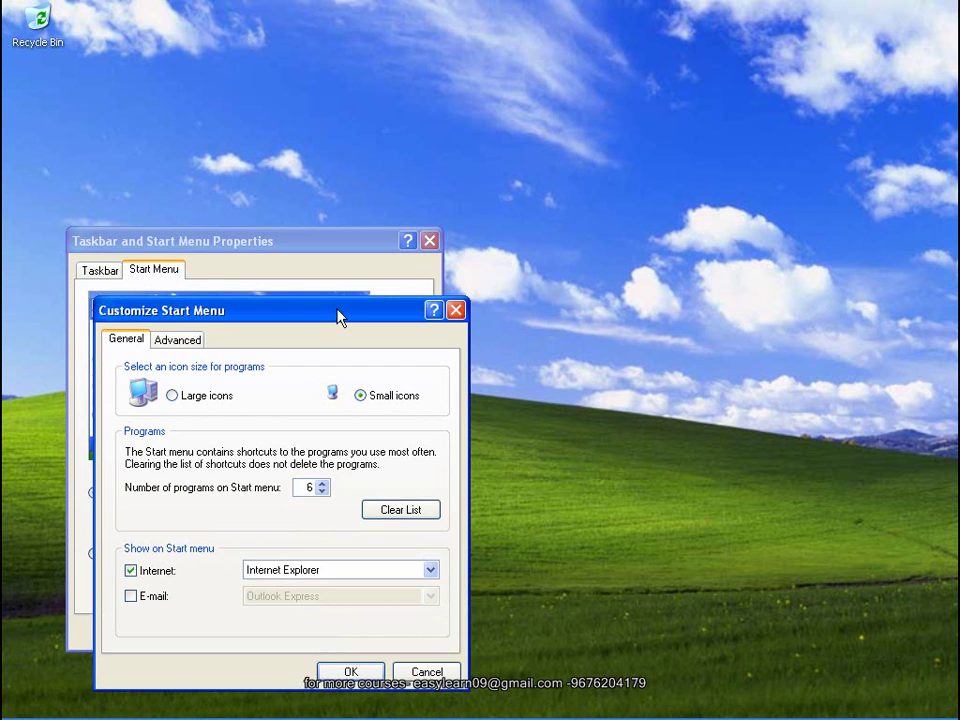
{"action": "left_click_drag", "start_coordinate": [337, 317], "coordinate": [392, 228]}
{"action": "left_click", "coordinate": [233, 250]}
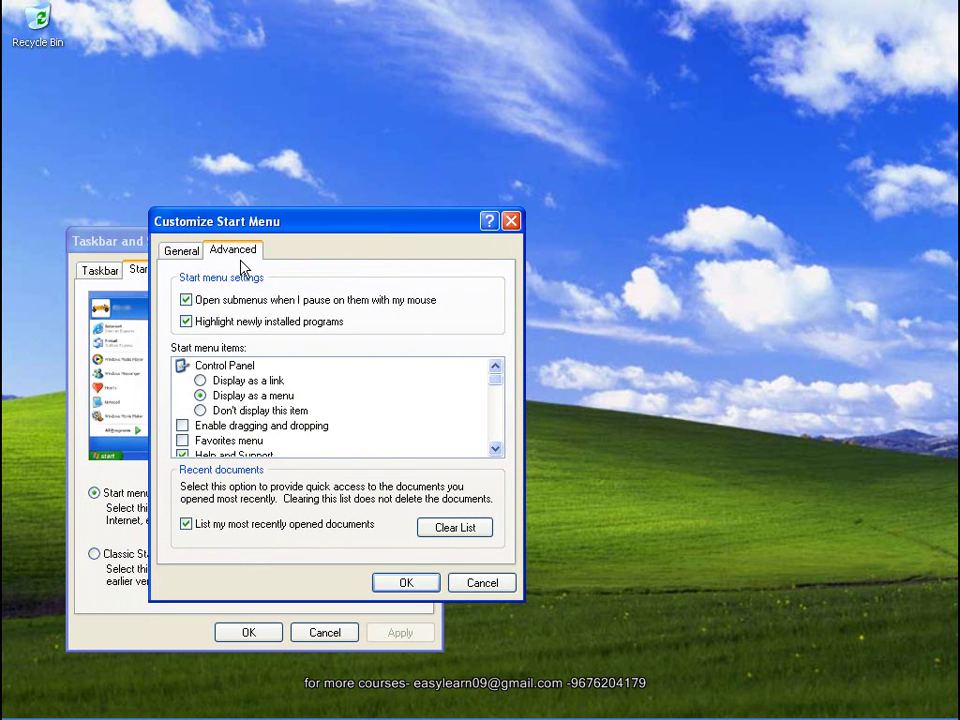
{"action": "left_click", "coordinate": [190, 426]}
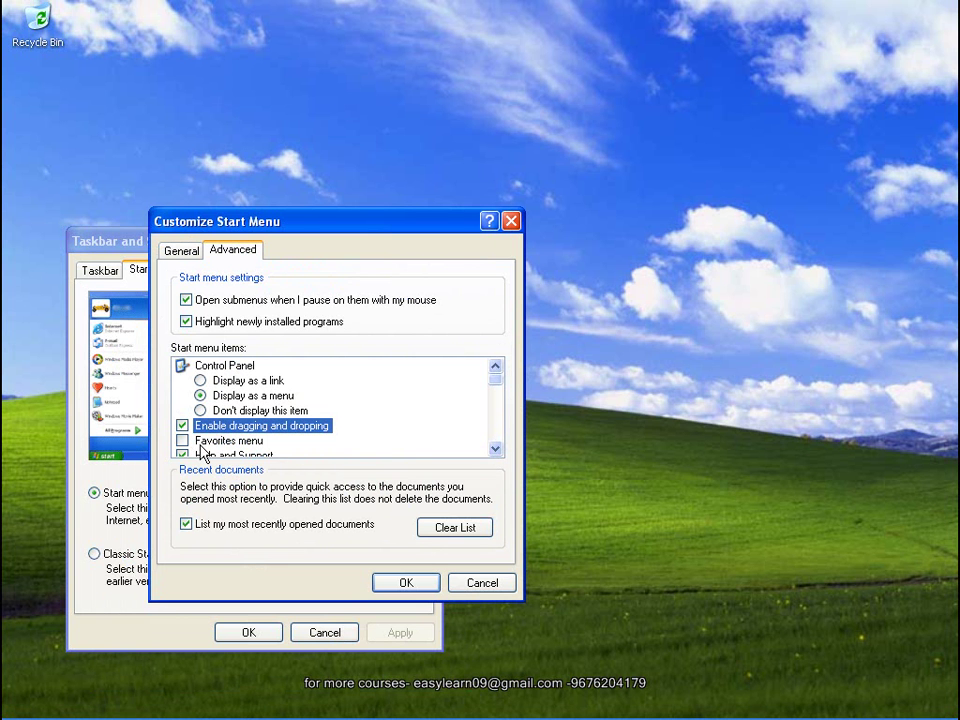
Turn on the Favorites menu among the Start menu items and confirm the customization.
{"action": "left_click", "coordinate": [45, 707]}
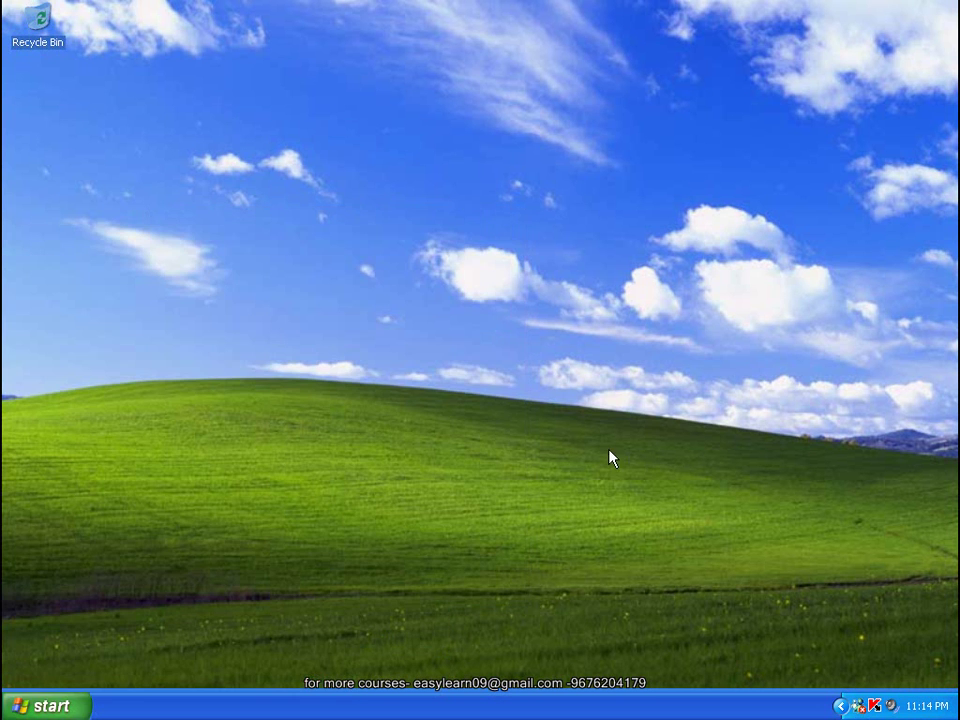
{"action": "right_click", "coordinate": [210, 717]}
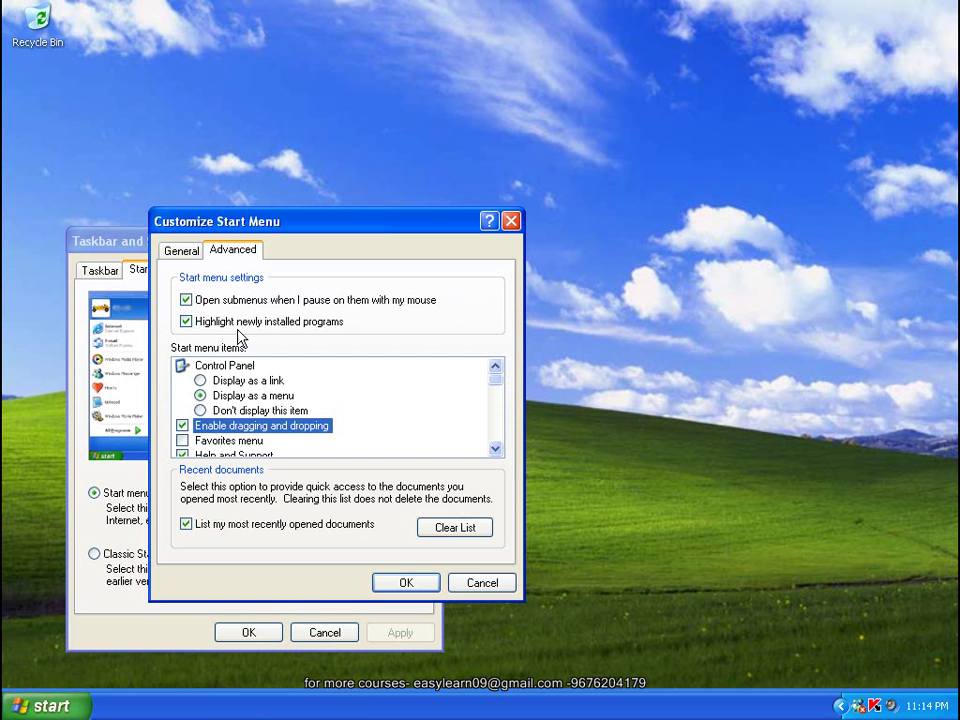
{"action": "left_click", "coordinate": [182, 440]}
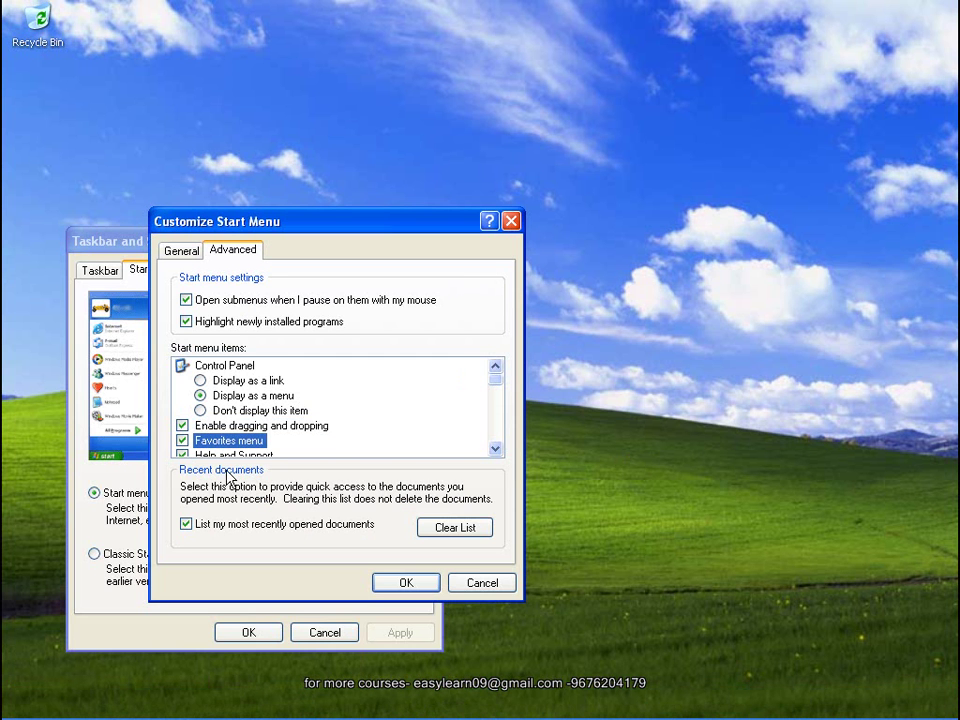
{"action": "left_click", "coordinate": [392, 583]}
{"action": "left_click", "coordinate": [392, 632]}
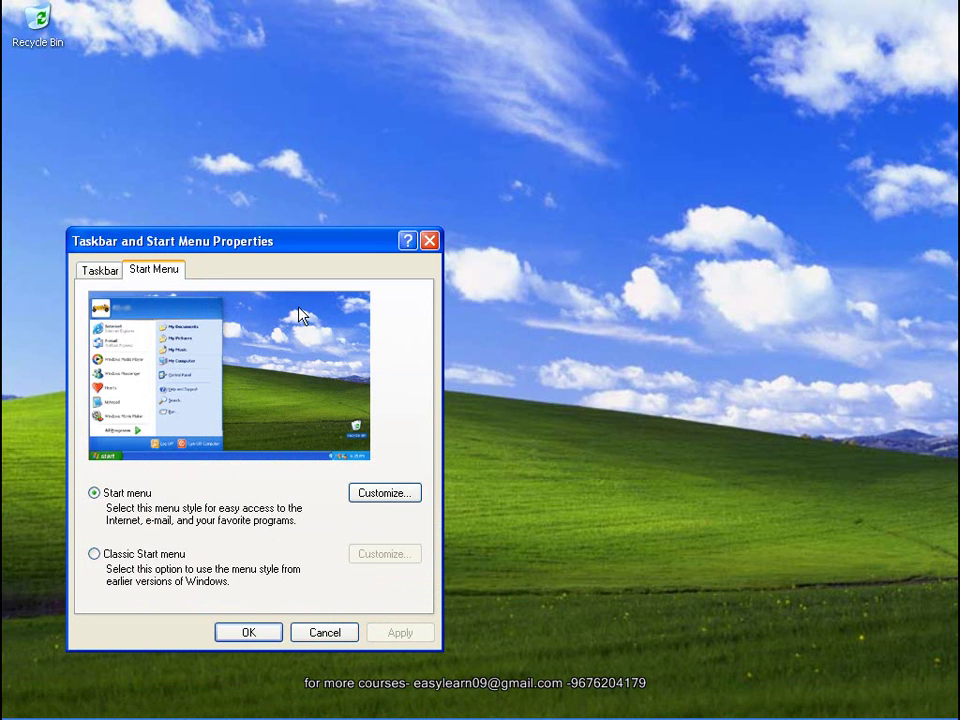
Check the Favorites entry in the Start menu and look through the contents of its Myfolder submenu.
{"action": "left_click", "coordinate": [40, 706]}
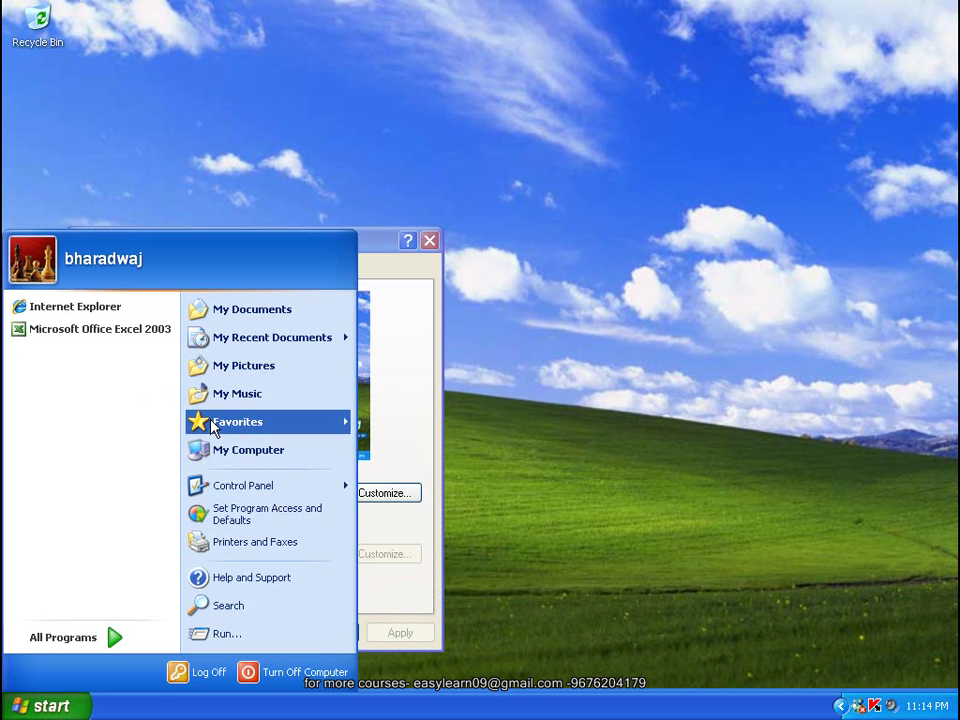
{"action": "left_click", "coordinate": [266, 432]}
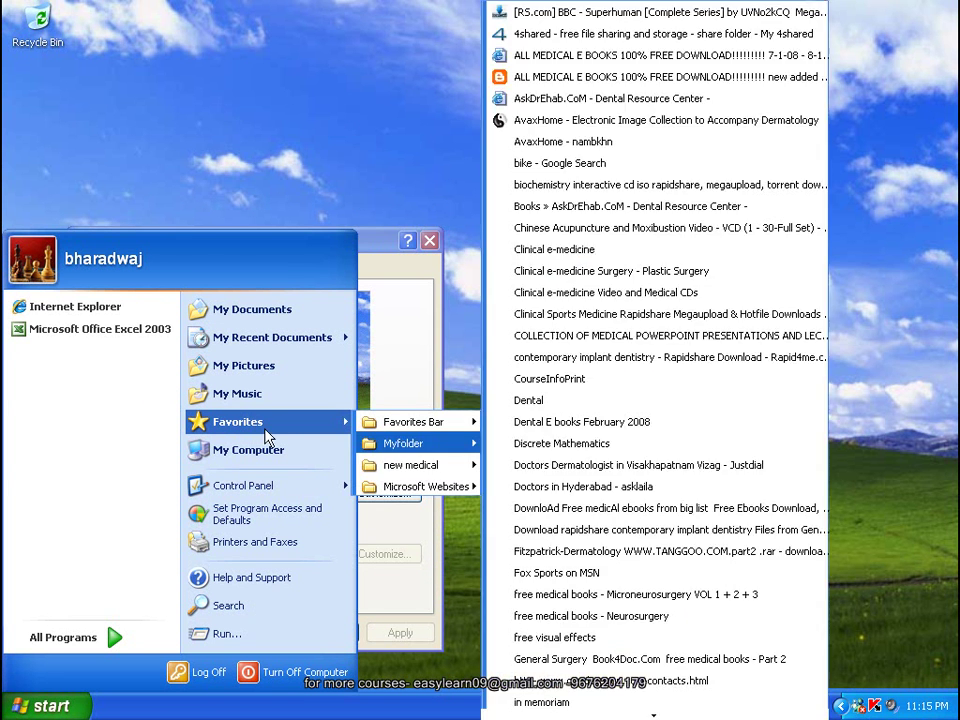
{"action": "mouse_move", "coordinate": [403, 443]}
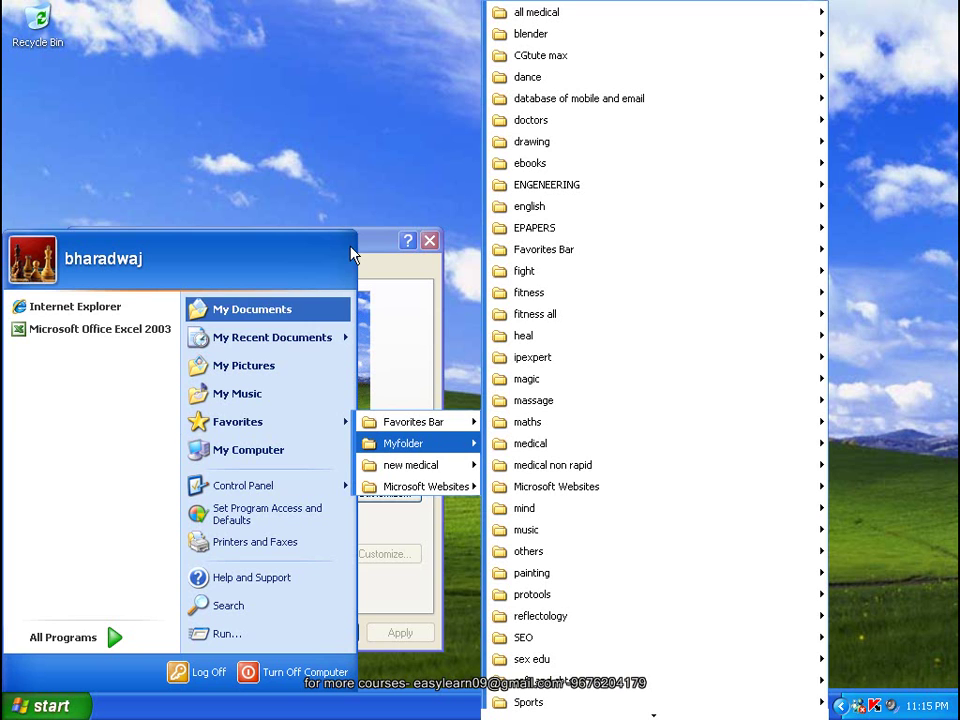
{"action": "left_click", "coordinate": [323, 98]}
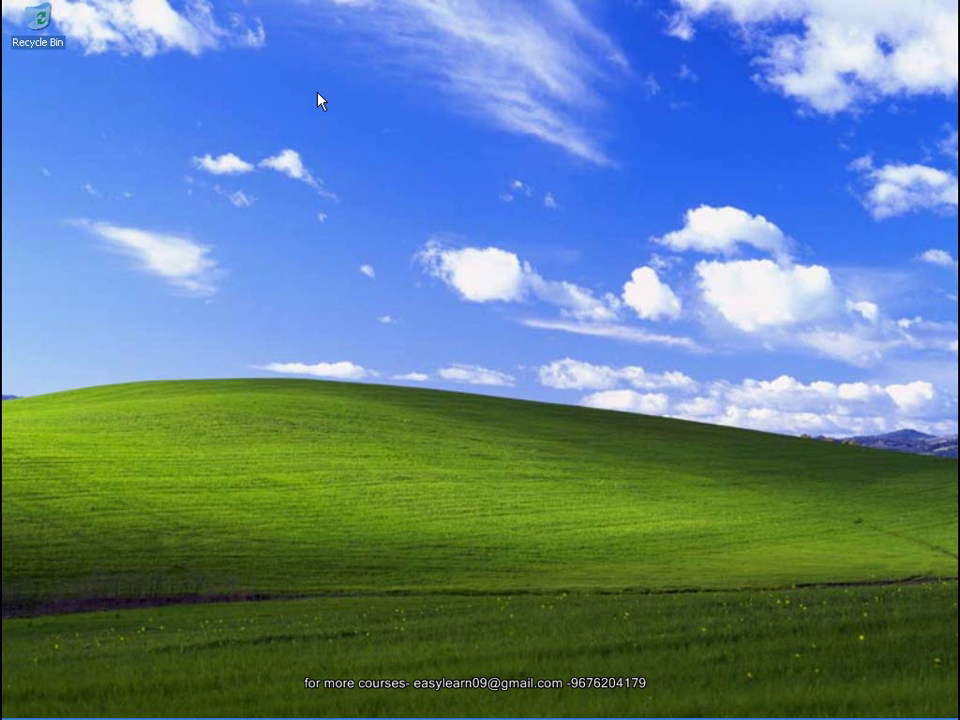
{"action": "left_click", "coordinate": [50, 706]}
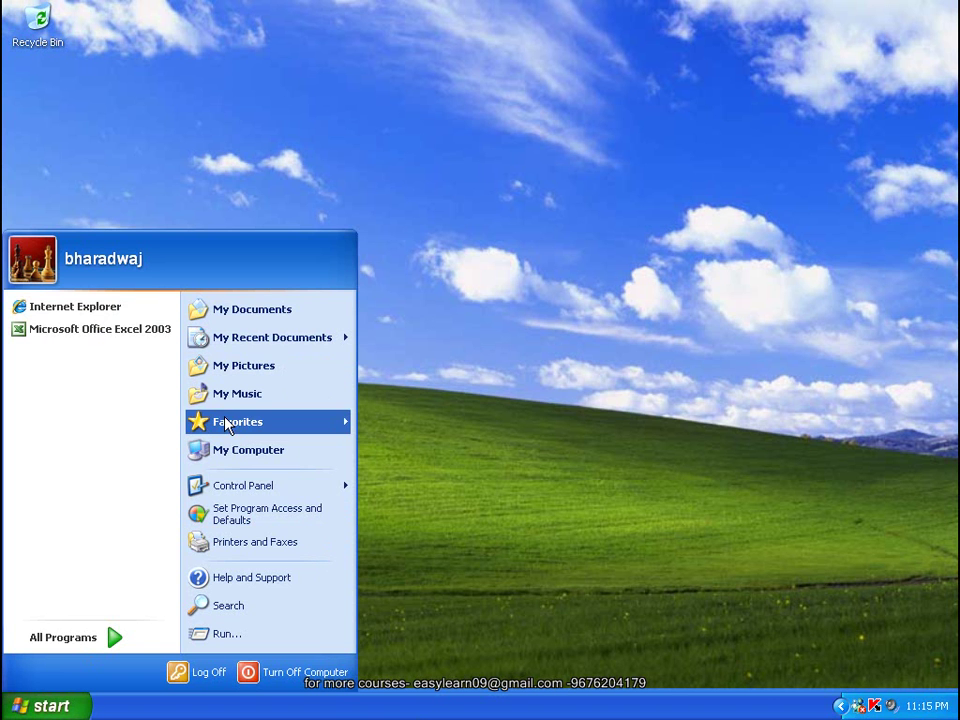
Reopen the advanced customization options of the Start menu from the taskbar properties.
{"action": "right_click", "coordinate": [425, 708]}
{"action": "left_click", "coordinate": [448, 690]}
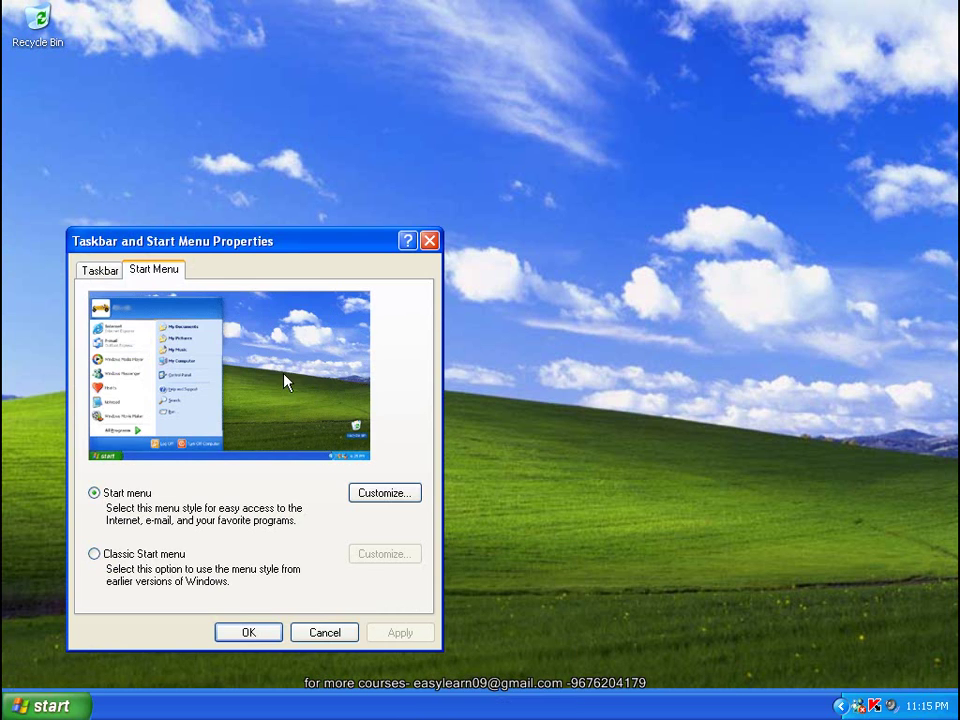
{"action": "left_click", "coordinate": [398, 503]}
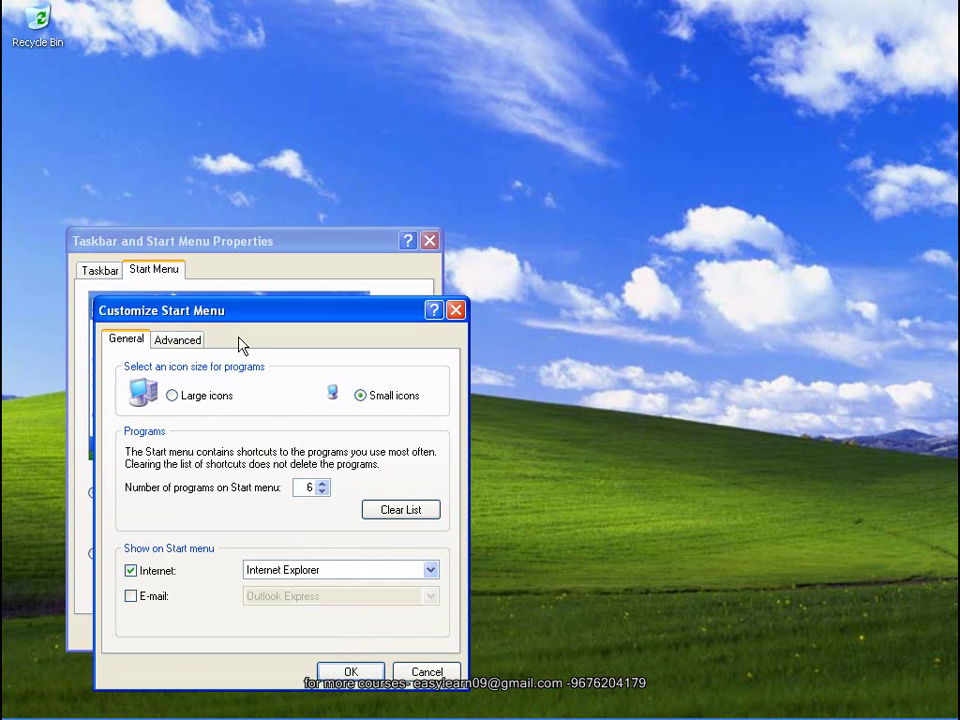
{"action": "left_click_drag", "start_coordinate": [231, 316], "coordinate": [259, 221]}
{"action": "left_click", "coordinate": [212, 242]}
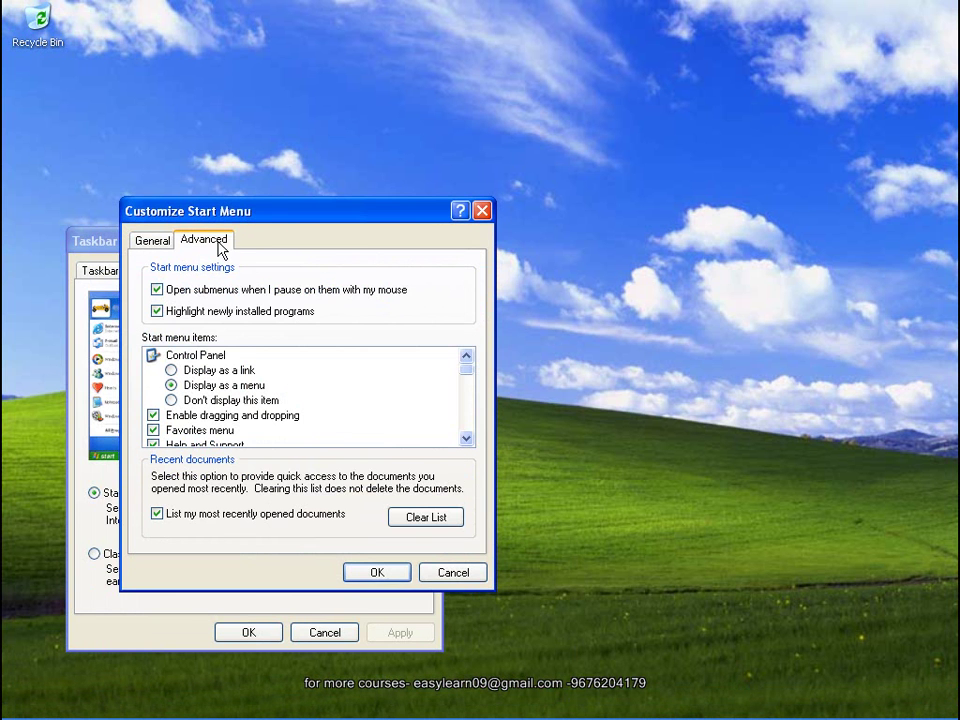
Examine the My Computer display options in the Start menu items list and compare them with its Start menu entry.
{"action": "left_click", "coordinate": [466, 439]}
{"action": "left_click", "coordinate": [466, 439]}
{"action": "left_click", "coordinate": [466, 439]}
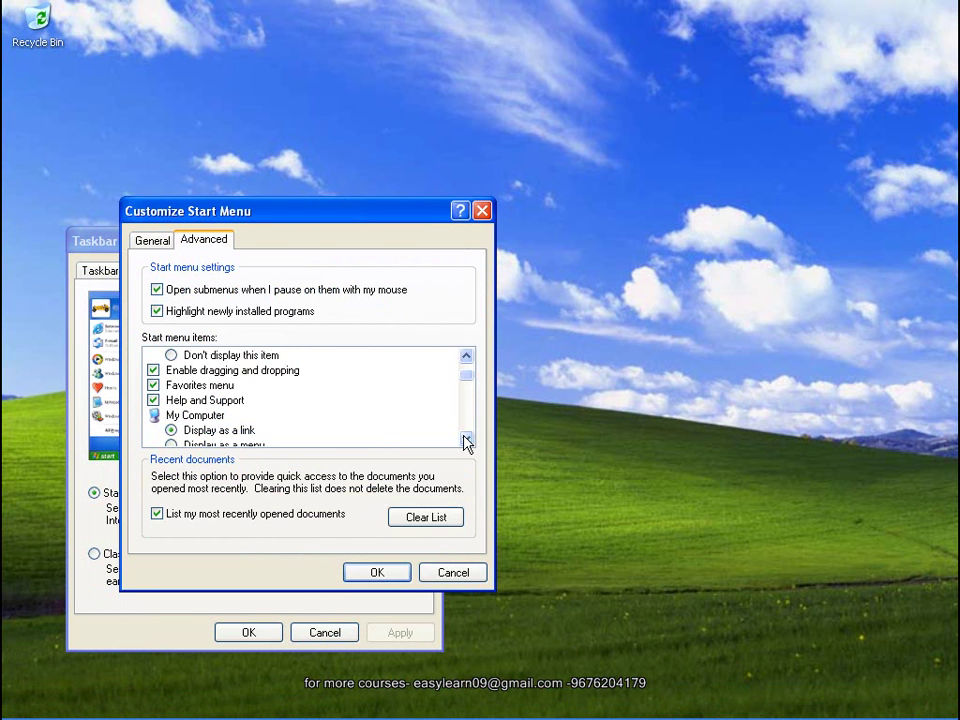
{"action": "left_click", "coordinate": [466, 439]}
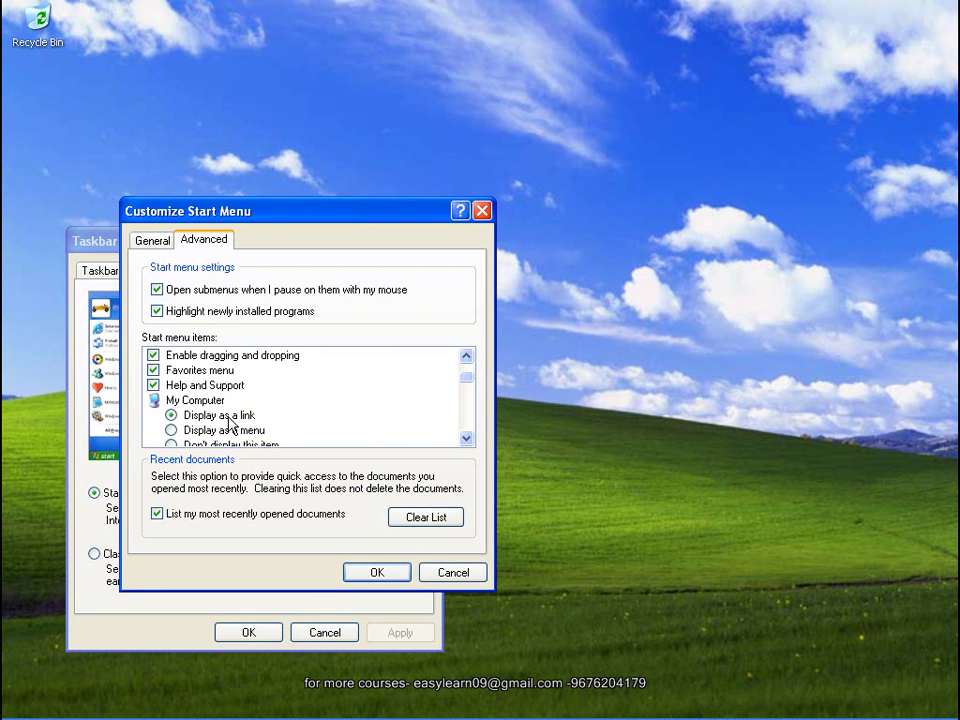
{"action": "left_click", "coordinate": [45, 706]}
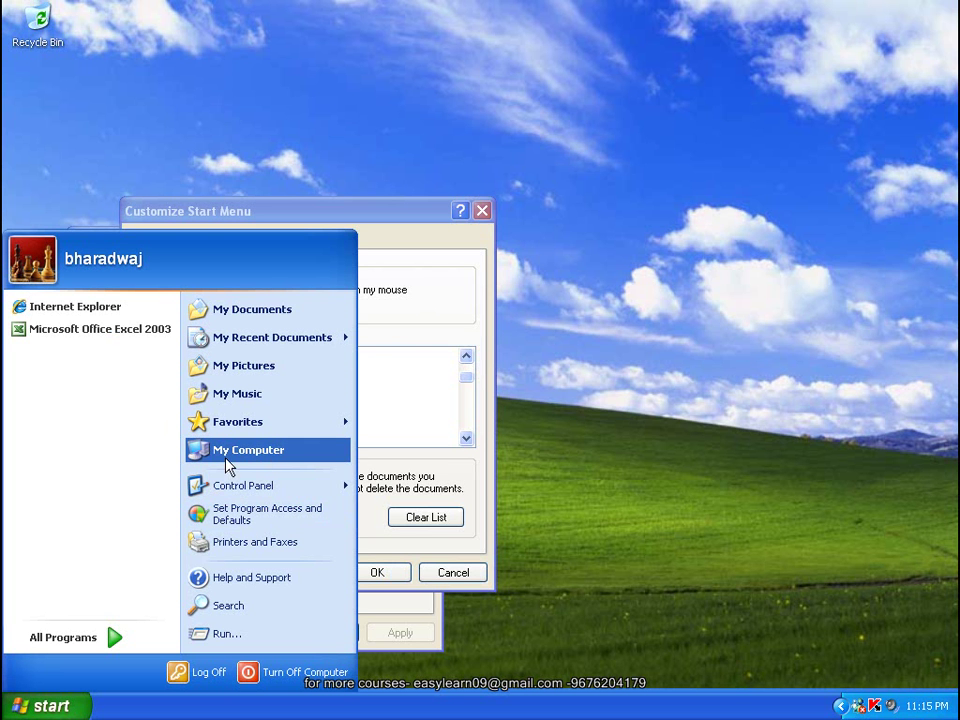
{"action": "left_click", "coordinate": [371, 210]}
{"action": "left_click", "coordinate": [466, 437]}
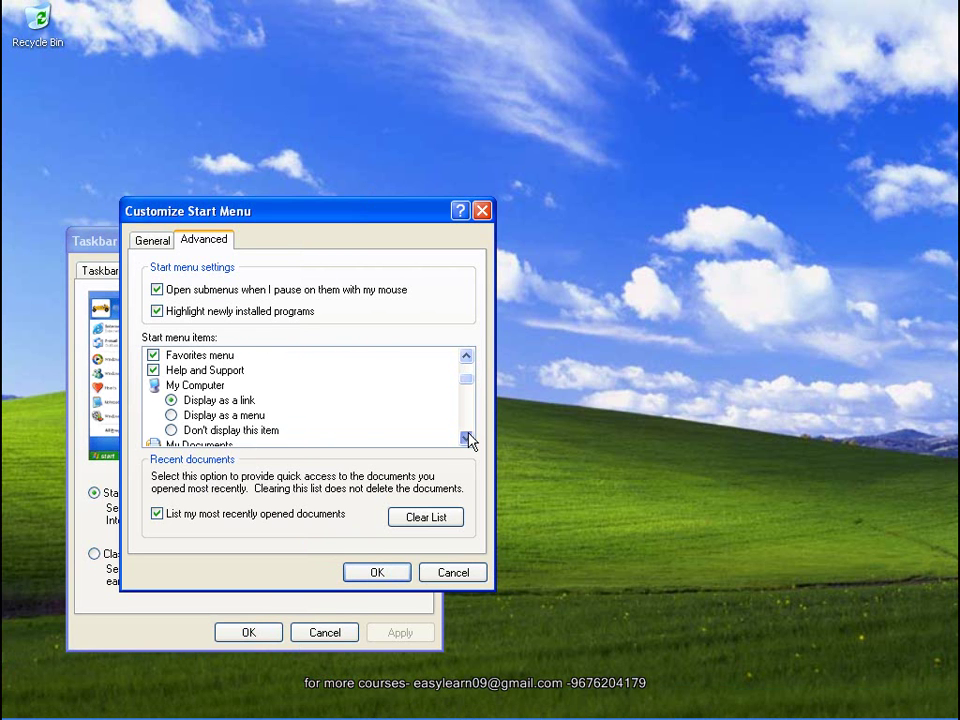
{"action": "left_click", "coordinate": [466, 437]}
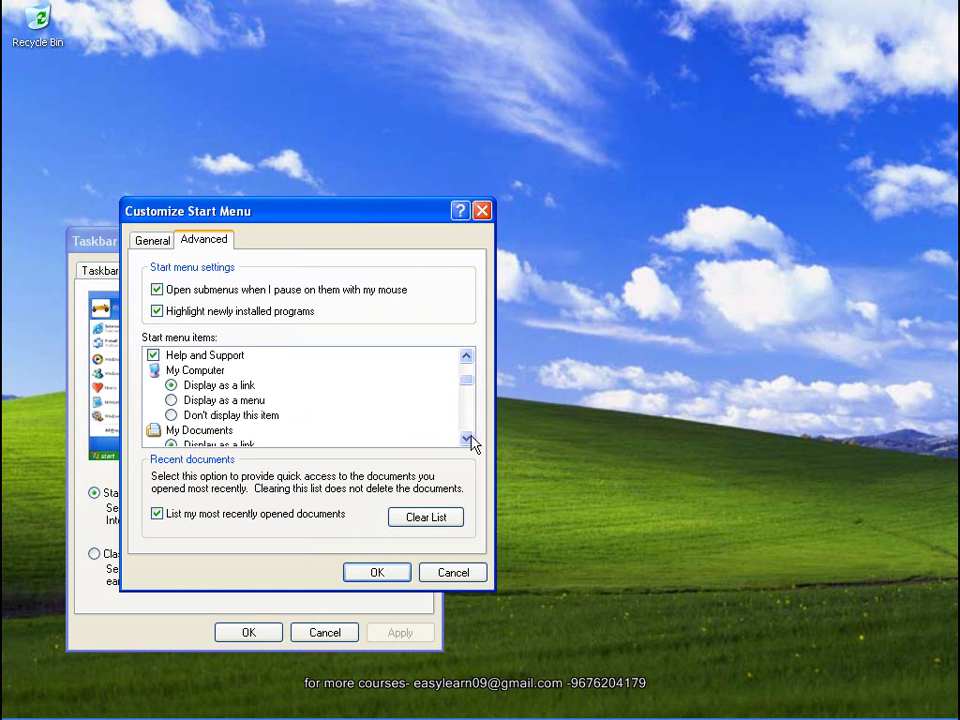
Review the display options for Control Panel, My Computer and My Documents in the Start menu items list.
{"action": "left_click", "coordinate": [466, 355]}
{"action": "left_click", "coordinate": [466, 355]}
{"action": "left_click", "coordinate": [466, 355]}
{"action": "left_click", "coordinate": [466, 355]}
{"action": "left_click", "coordinate": [466, 355]}
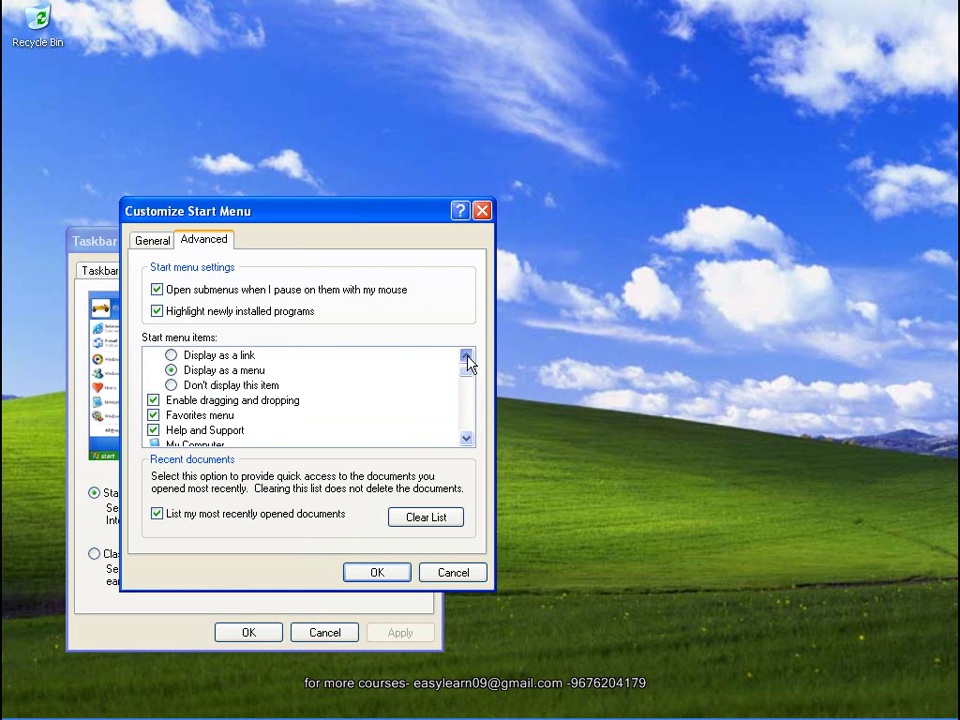
{"action": "left_click", "coordinate": [466, 355]}
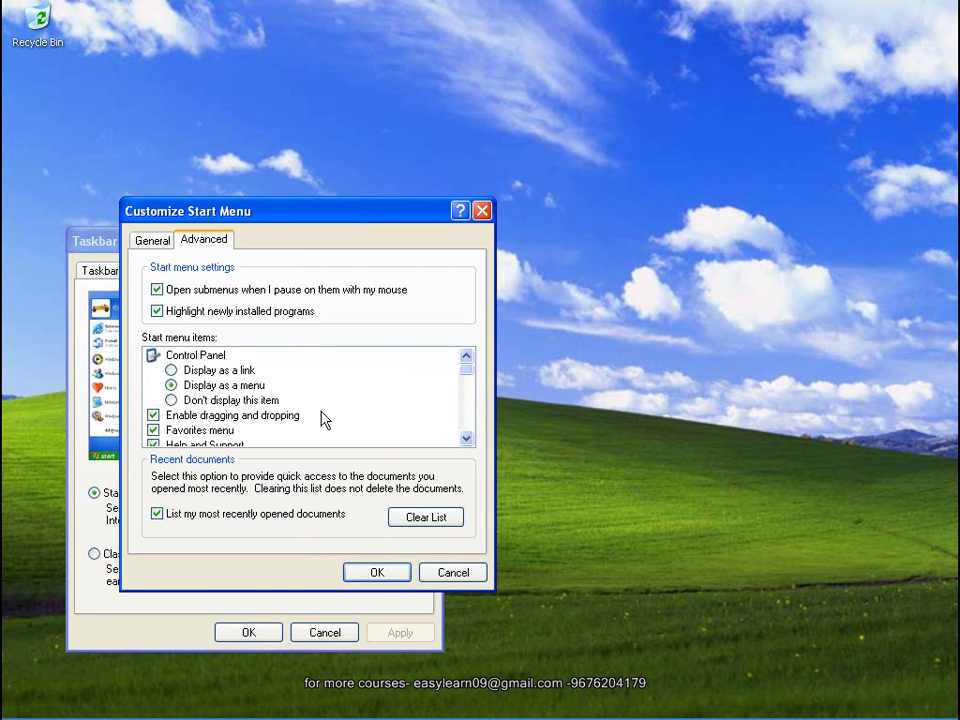
{"action": "left_click", "coordinate": [466, 438]}
{"action": "left_click", "coordinate": [466, 438]}
{"action": "left_click", "coordinate": [466, 438]}
{"action": "left_click", "coordinate": [466, 438]}
{"action": "left_click", "coordinate": [466, 438]}
{"action": "left_click", "coordinate": [466, 438]}
{"action": "left_click", "coordinate": [466, 438]}
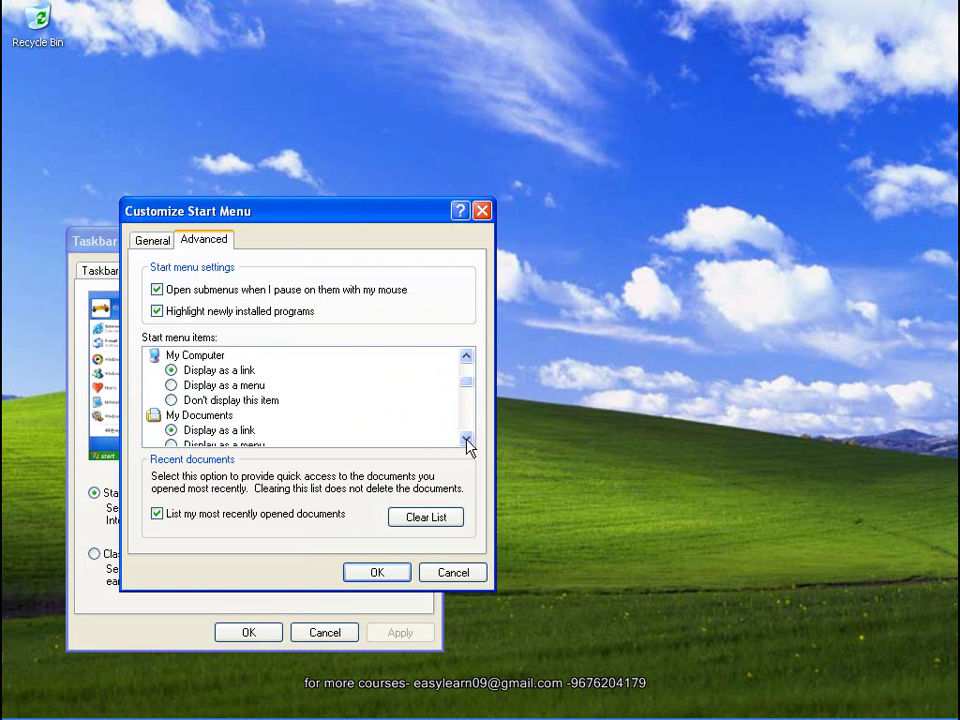
{"action": "left_click", "coordinate": [466, 438]}
{"action": "left_click", "coordinate": [466, 438]}
{"action": "left_click", "coordinate": [466, 438]}
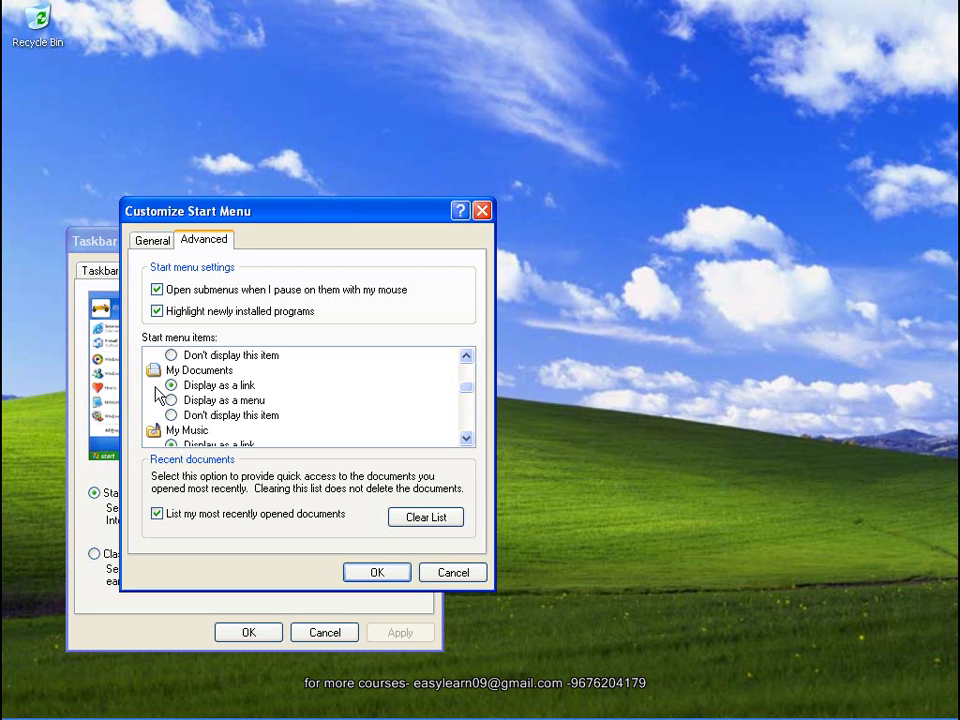
Examine the My Music display options and compare them with the entries in the Start menu.
{"action": "left_click", "coordinate": [466, 439]}
{"action": "left_click", "coordinate": [466, 439]}
{"action": "left_click", "coordinate": [466, 439]}
{"action": "left_click", "coordinate": [466, 439]}
{"action": "left_click", "coordinate": [24, 706]}
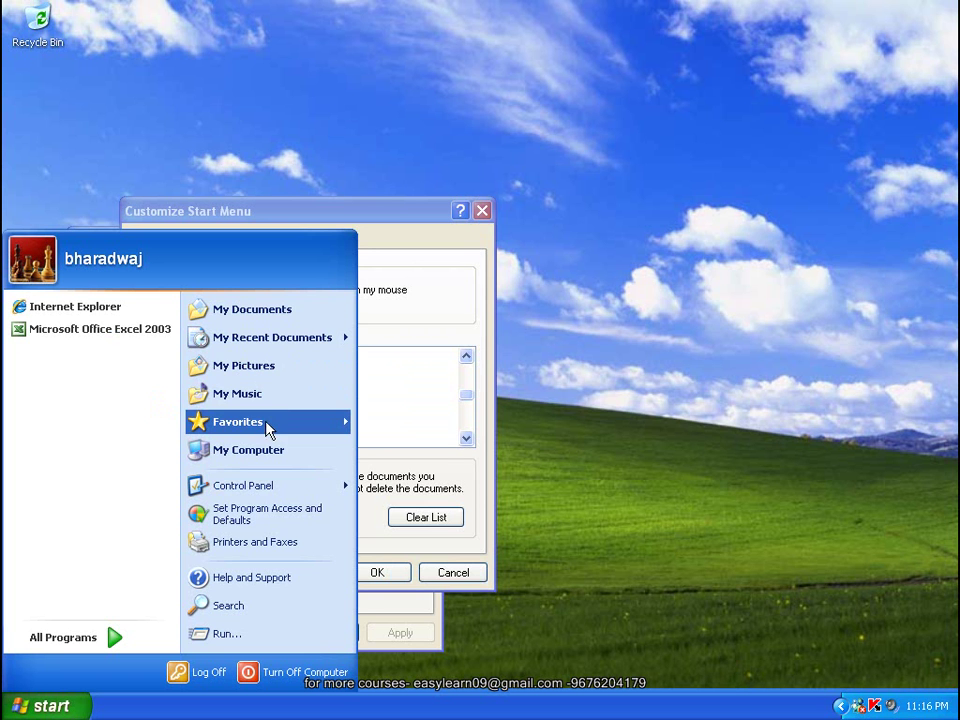
{"action": "left_click", "coordinate": [380, 245]}
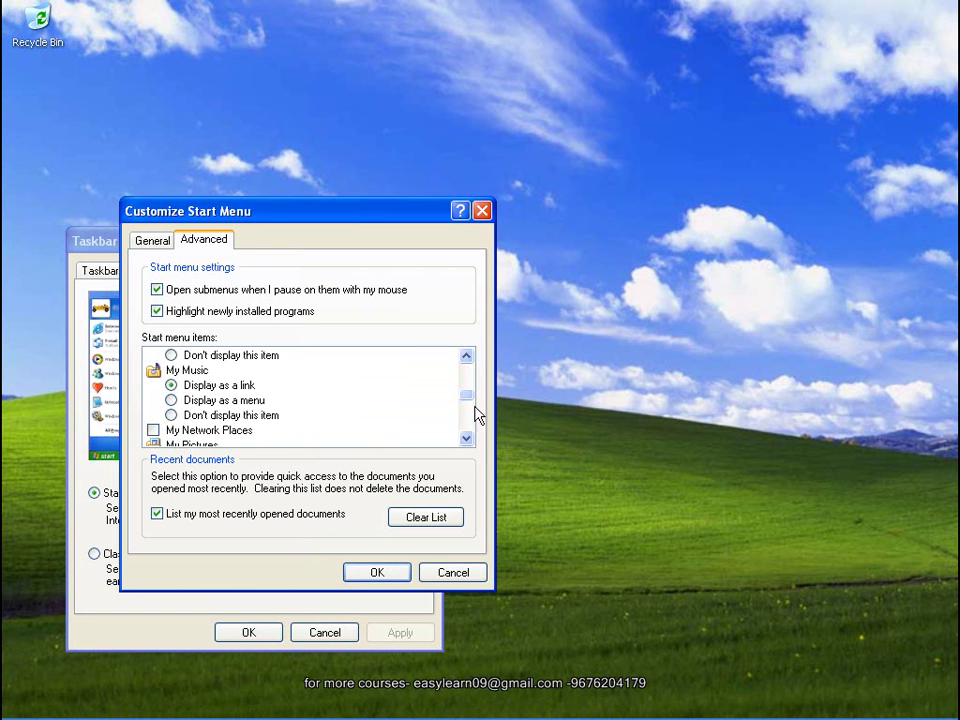
Review the remaining Start menu items down to System Administrative Tools, and close both settings dialogs without saving.
{"action": "left_click_drag", "start_coordinate": [468, 403], "coordinate": [469, 435]}
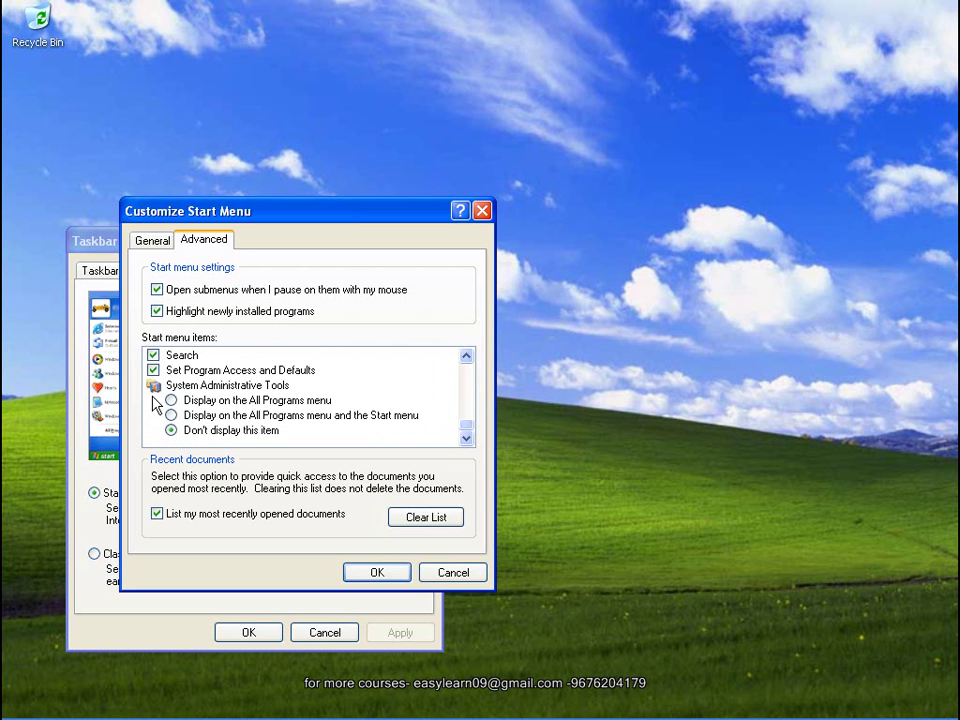
{"action": "left_click", "coordinate": [381, 381]}
{"action": "scroll", "coordinate": [356, 388], "scroll_direction": "up", "scroll_amount": 2}
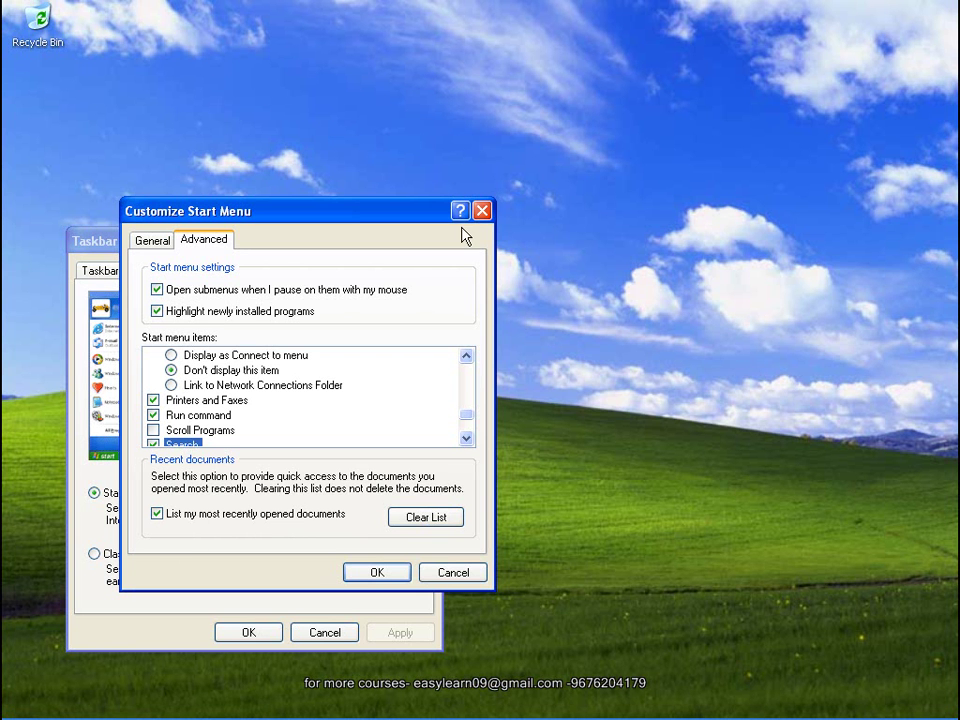
{"action": "left_click", "coordinate": [482, 210]}
{"action": "left_click", "coordinate": [429, 241]}
View the list of recently opened files under My Recent Documents in the Start menu.
{"action": "left_click", "coordinate": [40, 706]}
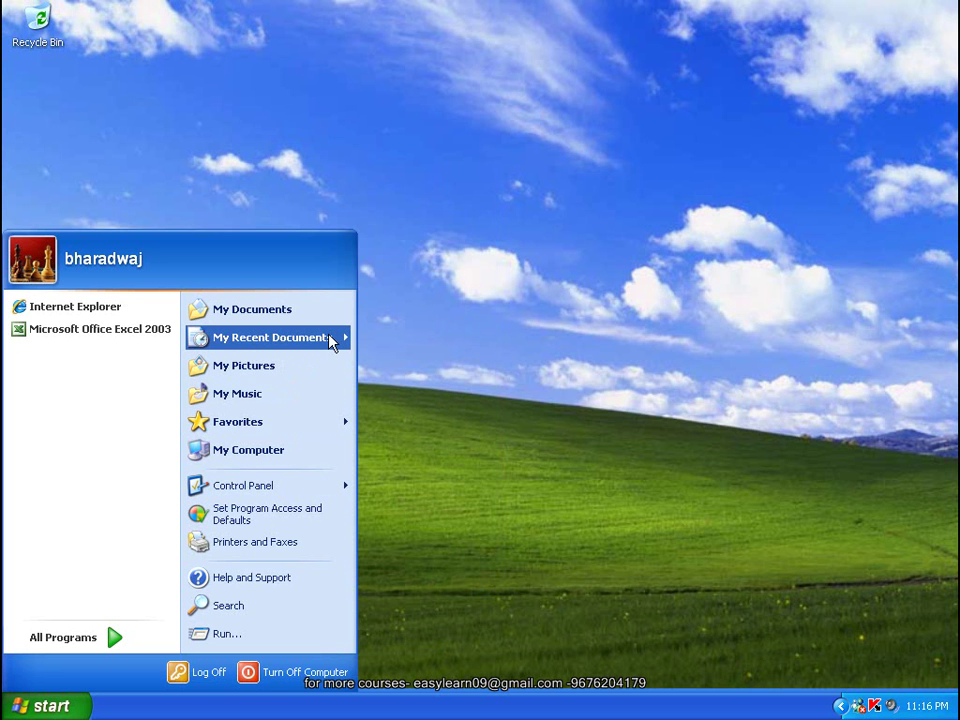
{"action": "mouse_move", "coordinate": [332, 343]}
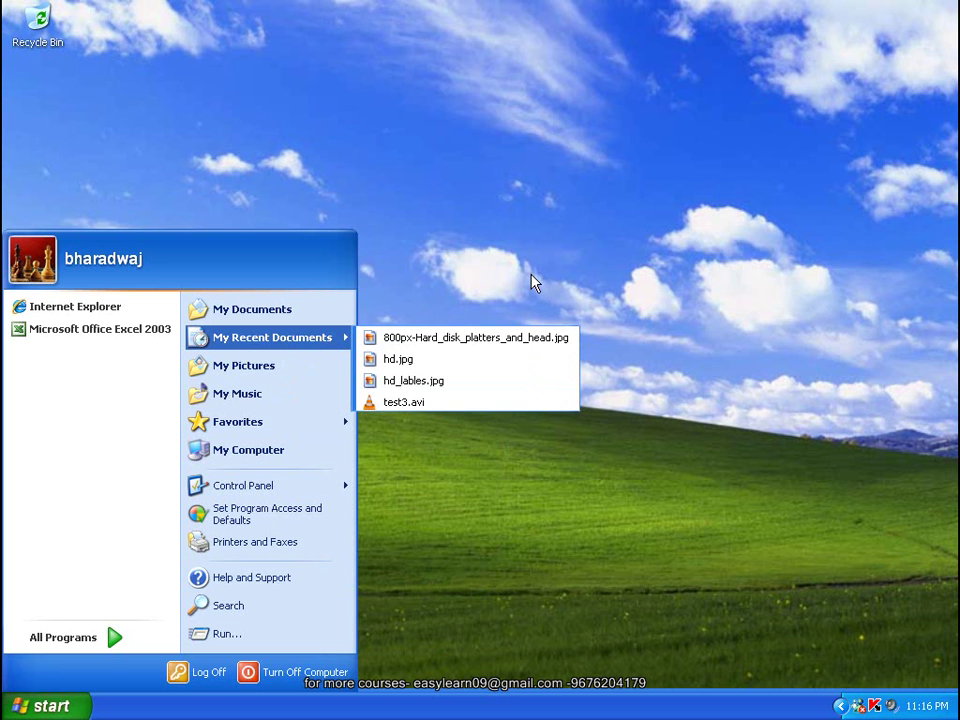
{"action": "left_click", "coordinate": [486, 216]}
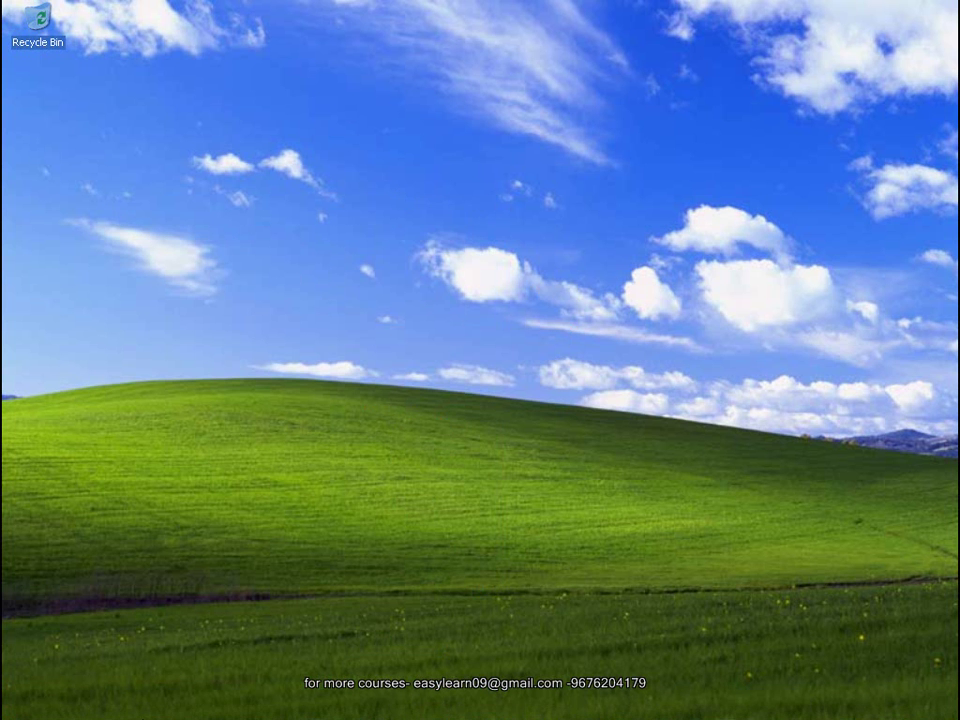
{"action": "left_click", "coordinate": [52, 707]}
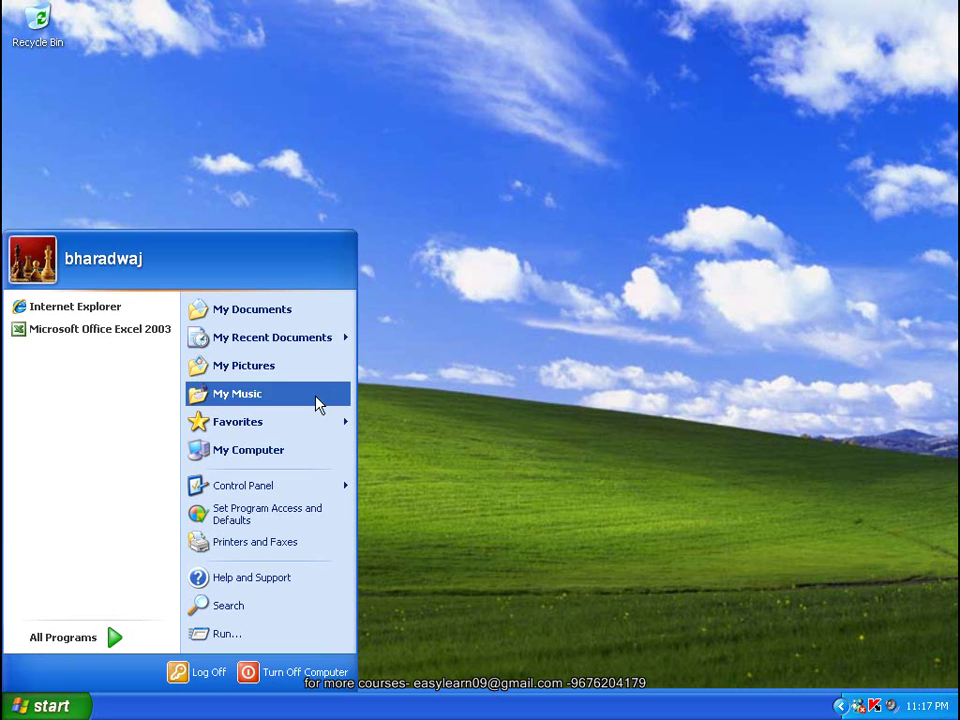
{"action": "mouse_move", "coordinate": [322, 350]}
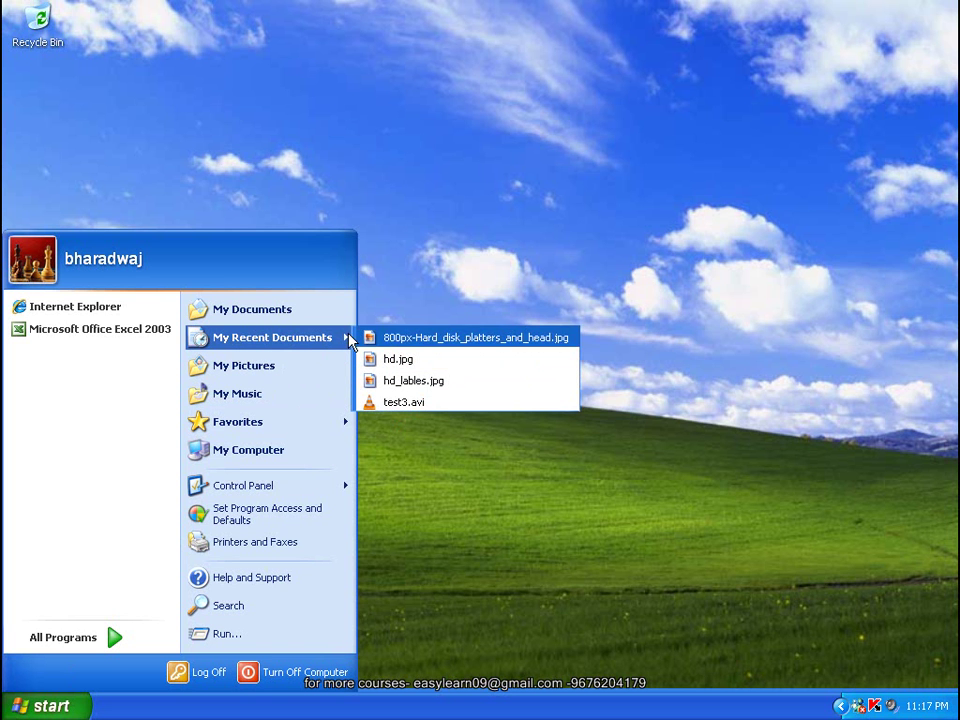
Open My Computer from the Start menu and look at the Local Disk (G:) drive.
{"action": "left_click", "coordinate": [404, 209]}
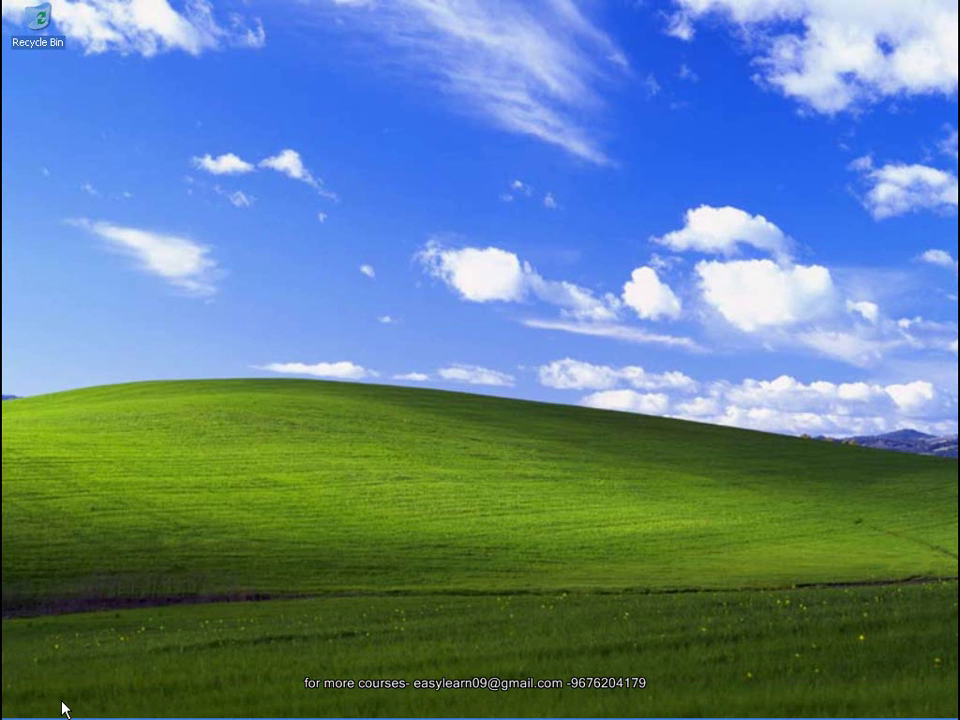
{"action": "left_click", "coordinate": [56, 705]}
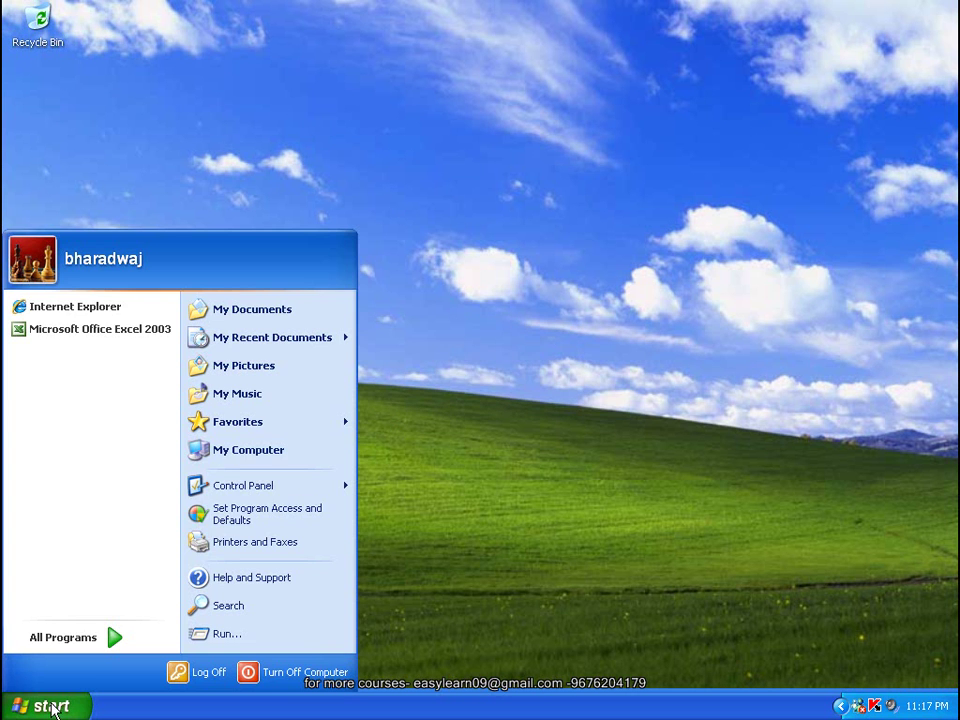
{"action": "left_click", "coordinate": [229, 453]}
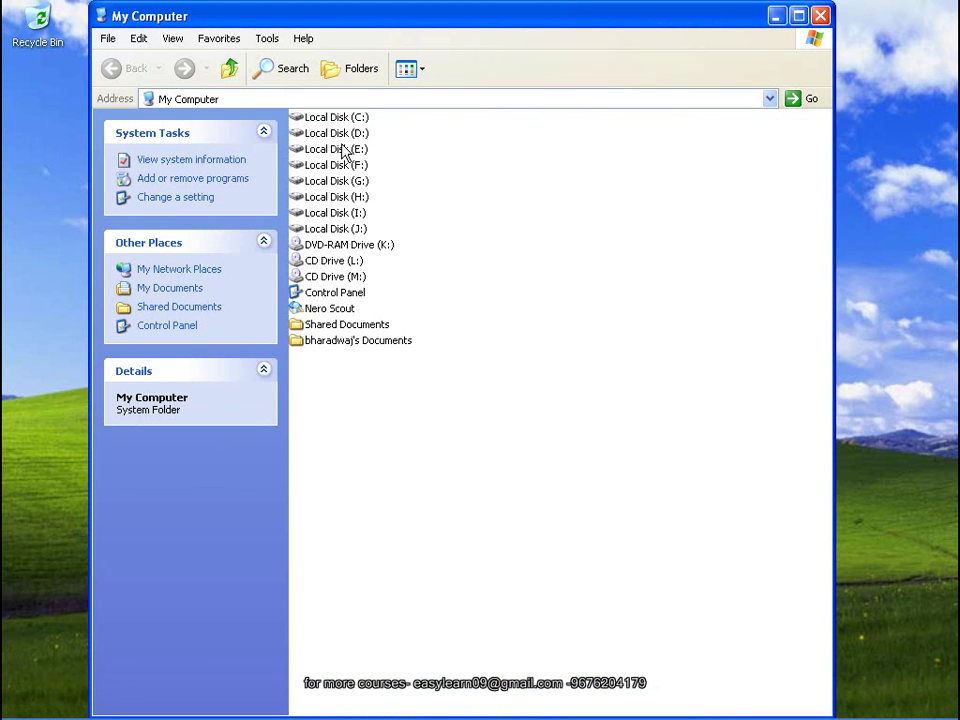
{"action": "left_click", "coordinate": [356, 183]}
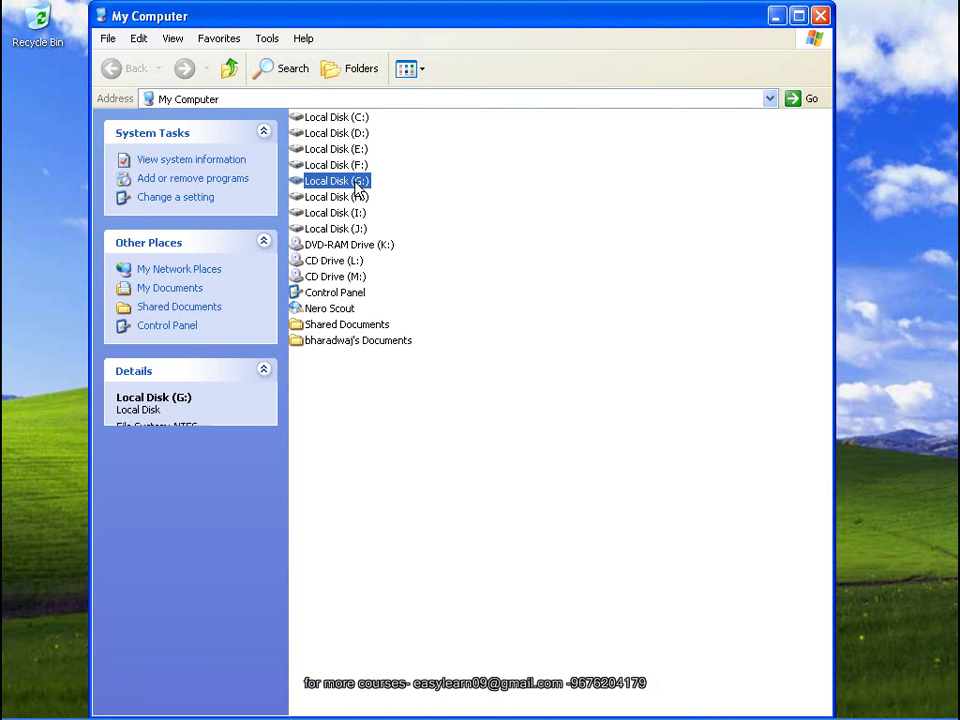
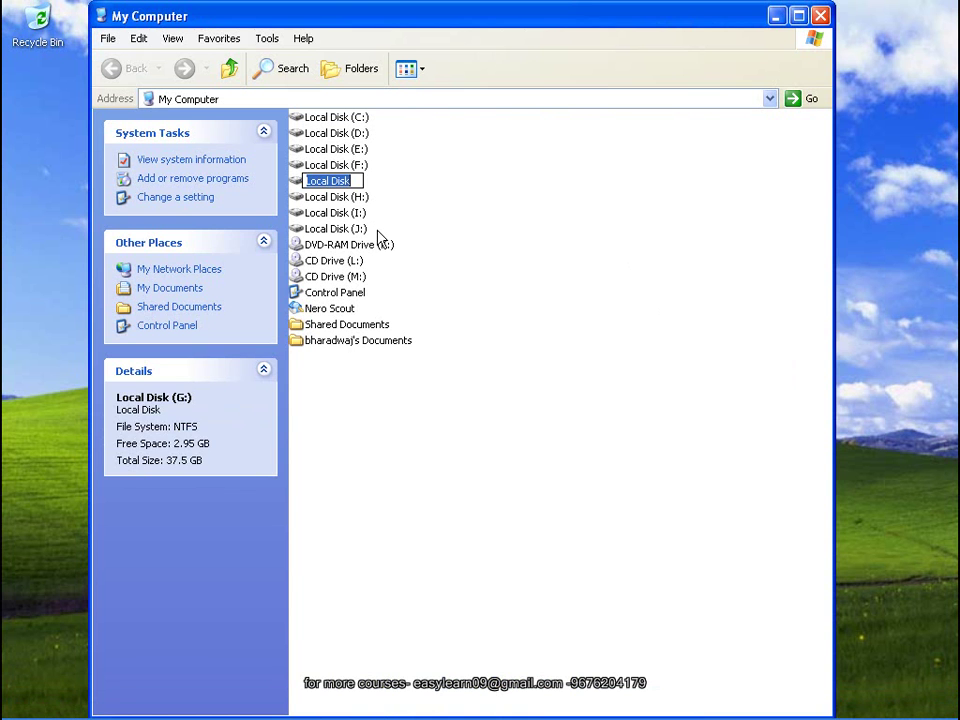
{"action": "left_click", "coordinate": [430, 214]}
View the files listed under My Recent Documents in the Start menu, and close the My Computer window.
{"action": "left_click", "coordinate": [45, 706]}
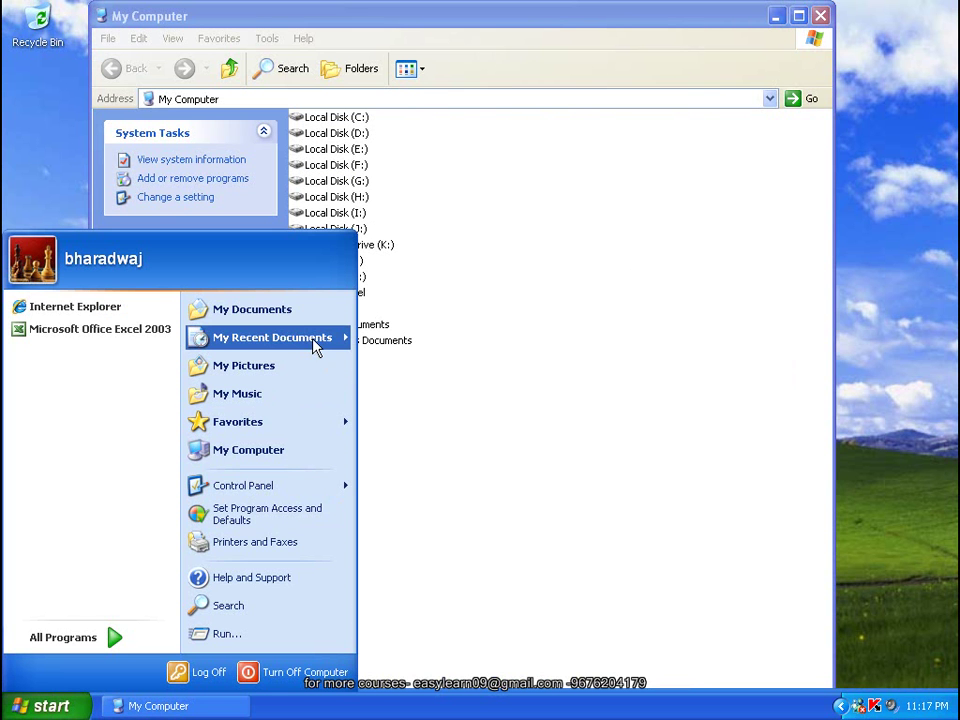
{"action": "mouse_move", "coordinate": [318, 340]}
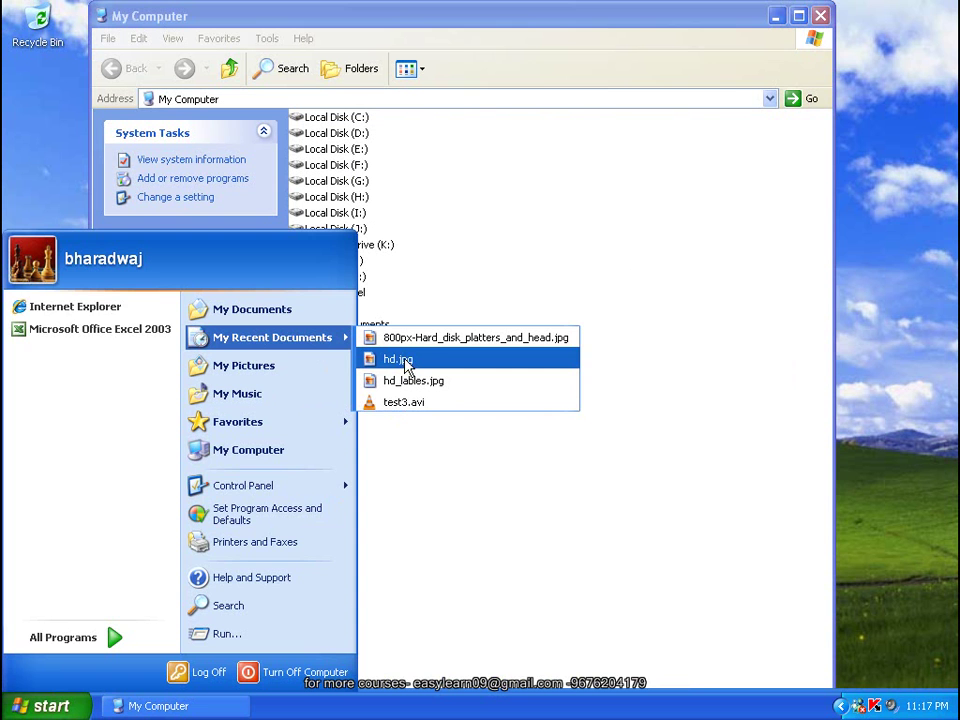
{"action": "left_click", "coordinate": [660, 297]}
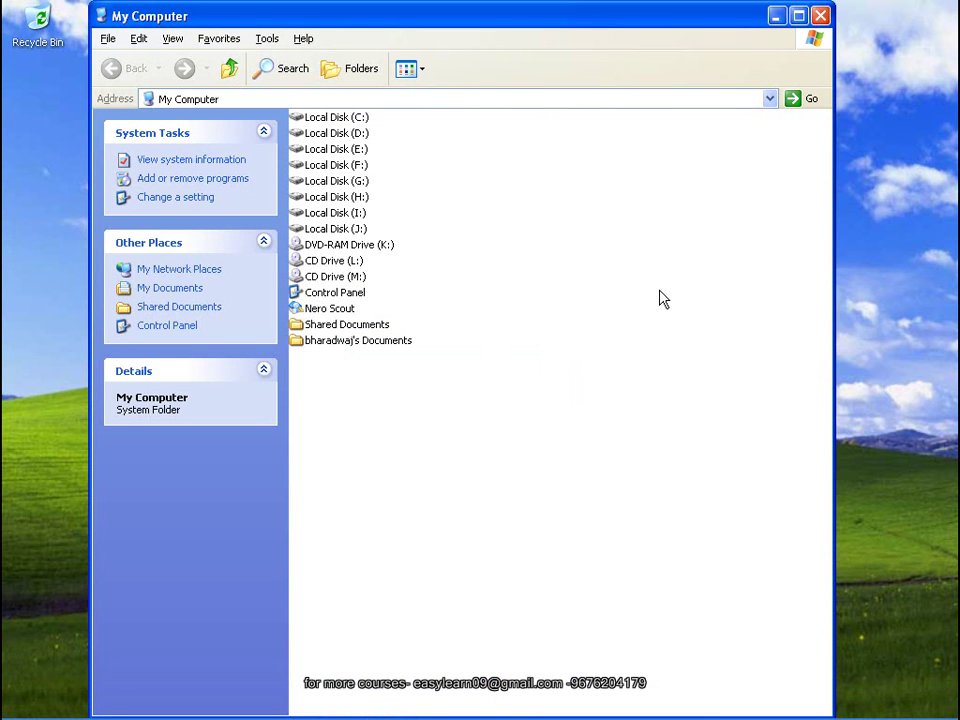
{"action": "left_click", "coordinate": [820, 15]}
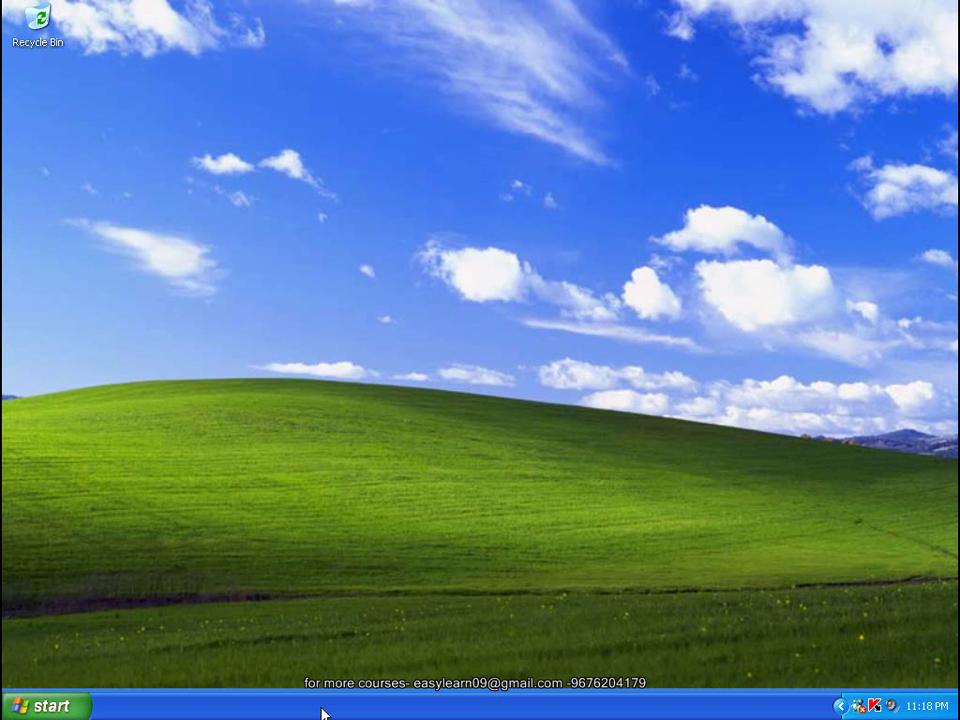
Clear the list of recently opened documents in the advanced Start menu customization settings and confirm.
{"action": "right_click", "coordinate": [322, 712]}
{"action": "left_click", "coordinate": [340, 696]}
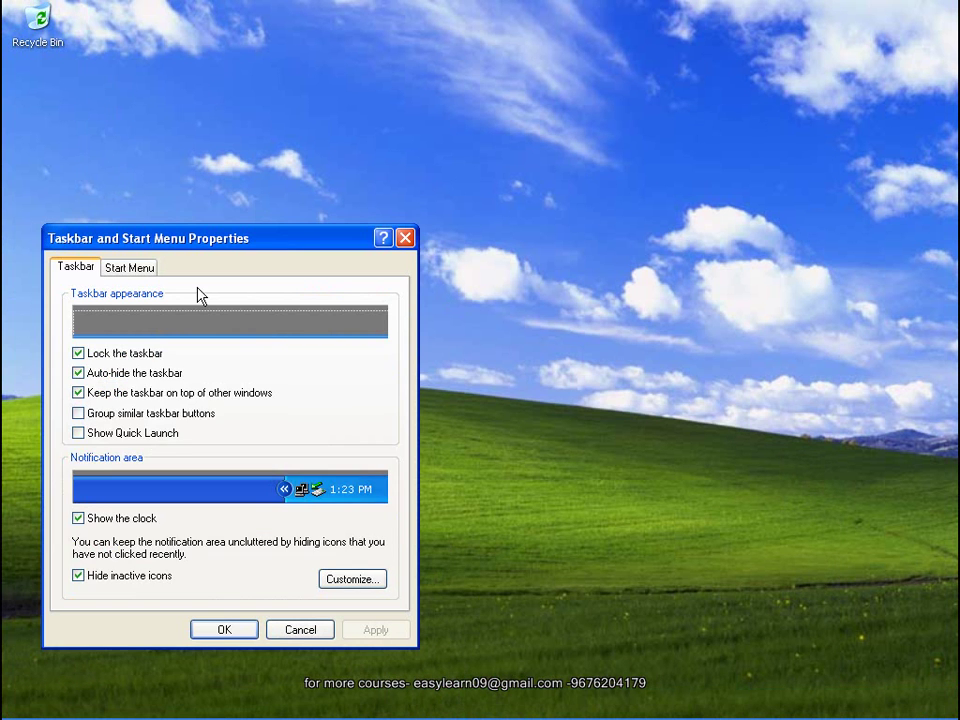
{"action": "left_click", "coordinate": [129, 267]}
{"action": "left_click", "coordinate": [352, 492]}
{"action": "left_click_drag", "start_coordinate": [312, 310], "coordinate": [332, 227]}
{"action": "left_click", "coordinate": [186, 252]}
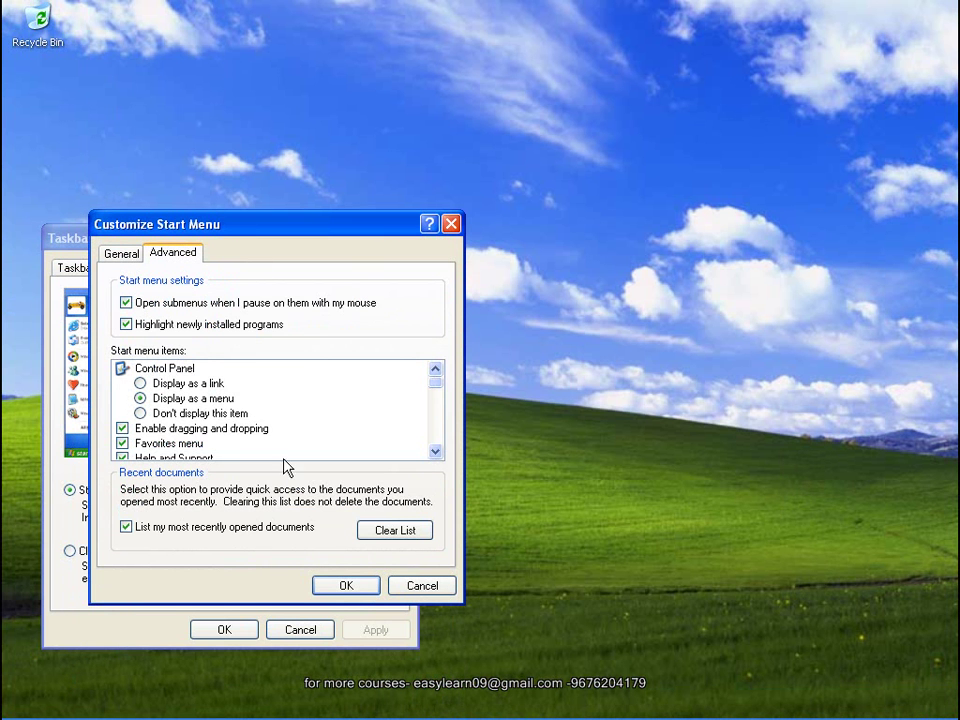
{"action": "scroll", "coordinate": [437, 401], "scroll_direction": "down", "scroll_amount": 5}
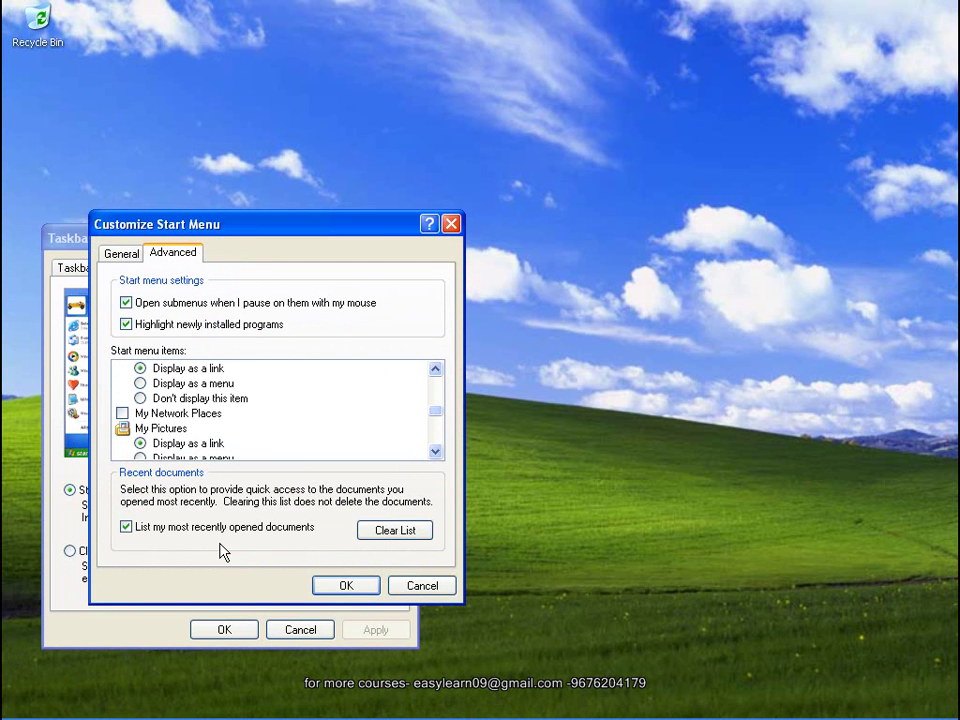
{"action": "left_click", "coordinate": [394, 531]}
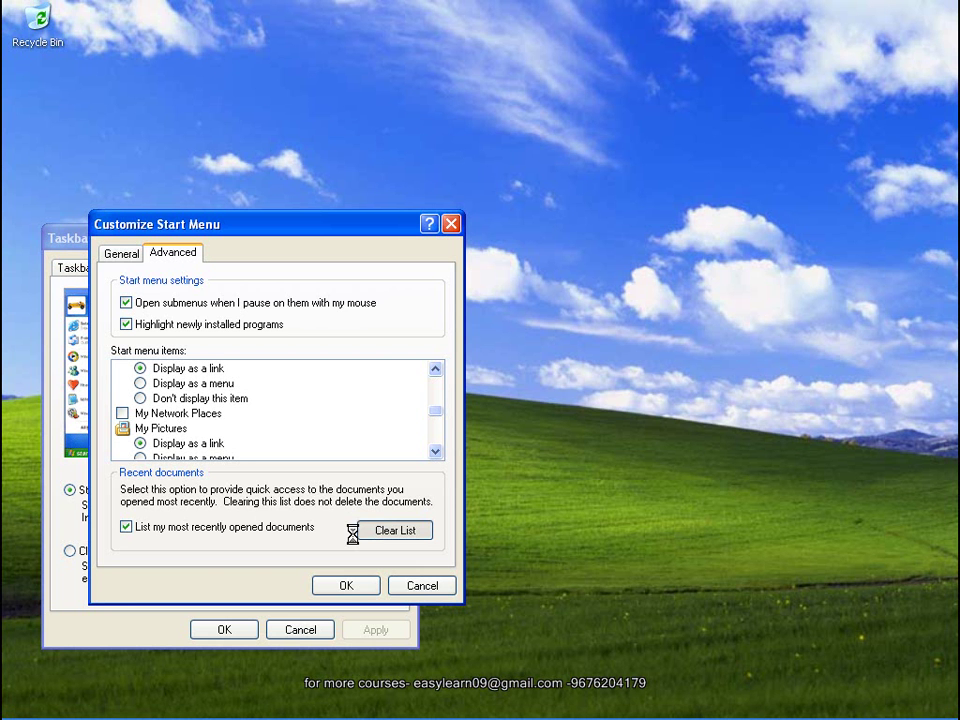
{"action": "left_click", "coordinate": [354, 585]}
{"action": "left_click", "coordinate": [370, 629]}
Check My Recent Documents in the Start menu and view the shortcut options of the pinned Microsoft Office Excel 2003 entry.
{"action": "left_click", "coordinate": [40, 706]}
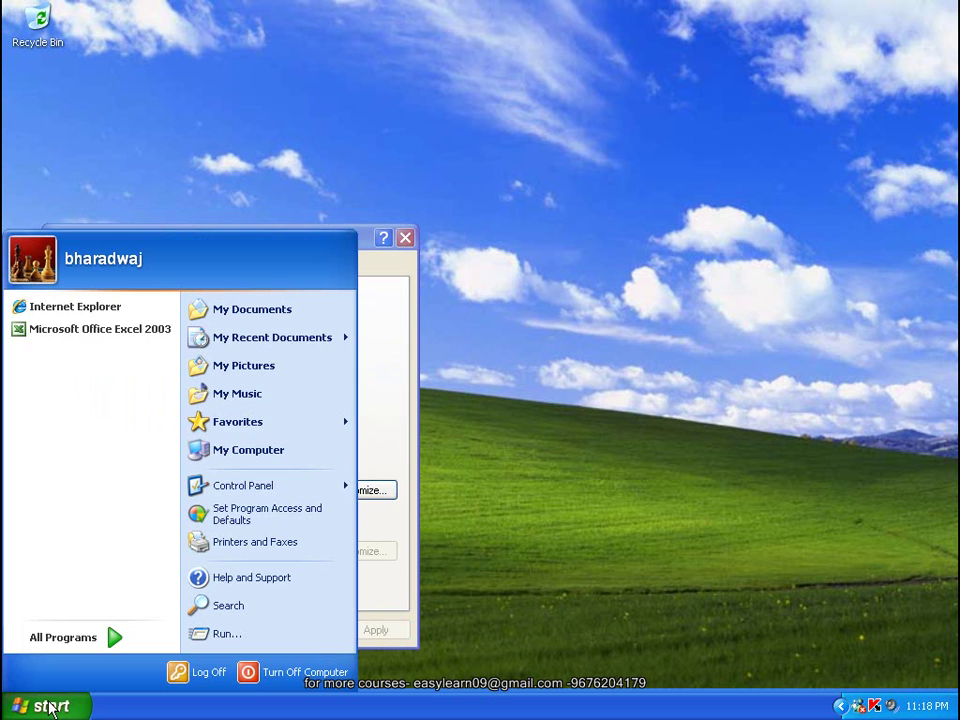
{"action": "mouse_move", "coordinate": [320, 343]}
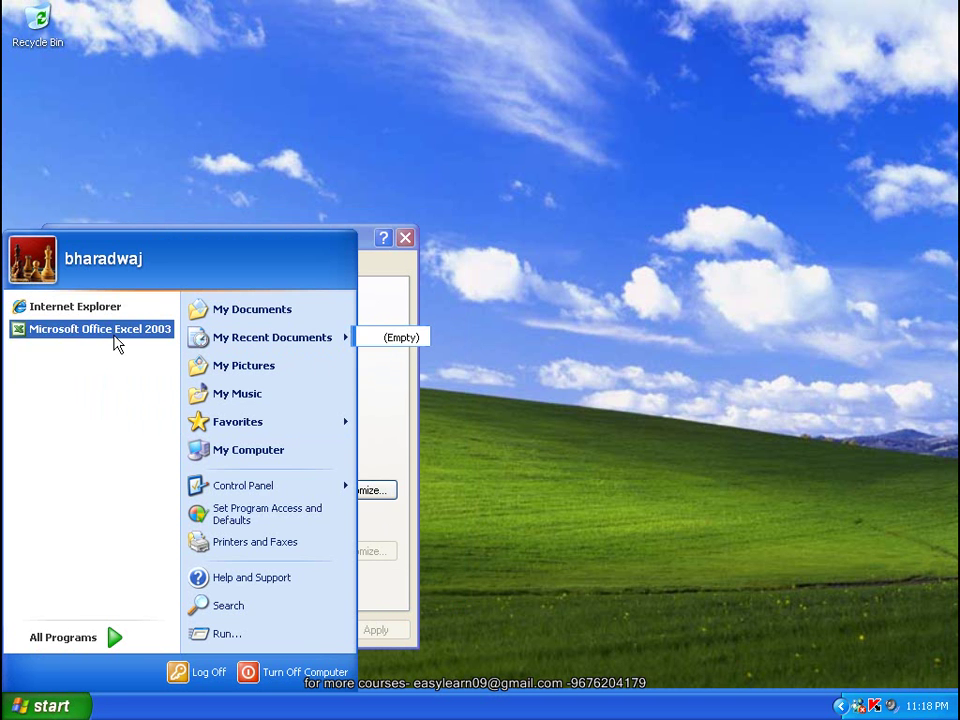
{"action": "right_click", "coordinate": [51, 422]}
{"action": "right_click", "coordinate": [89, 330]}
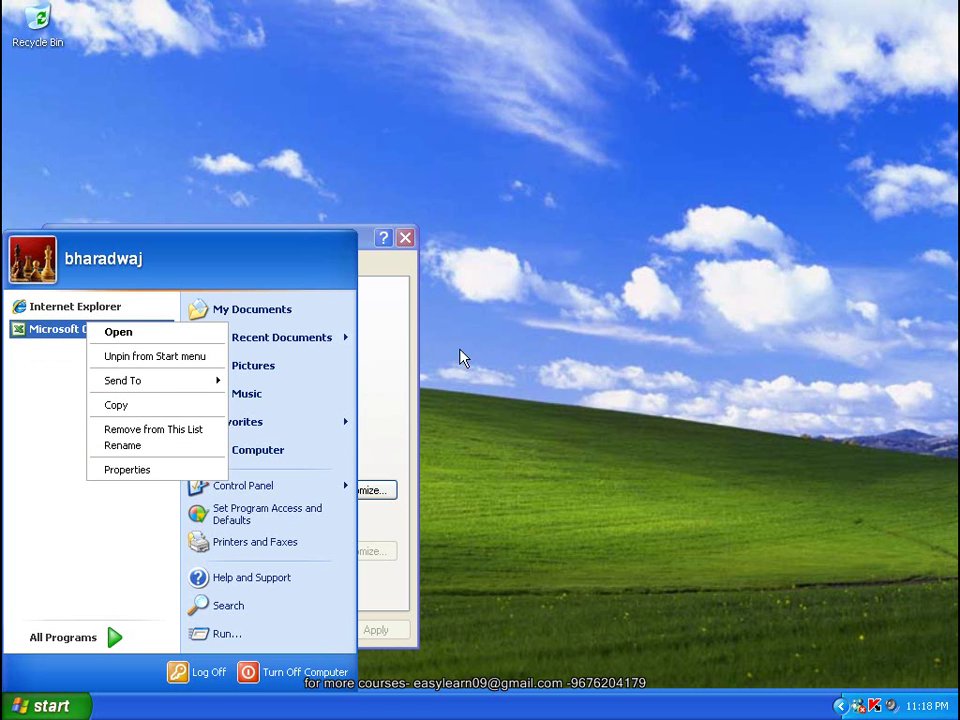
{"action": "left_click", "coordinate": [389, 407]}
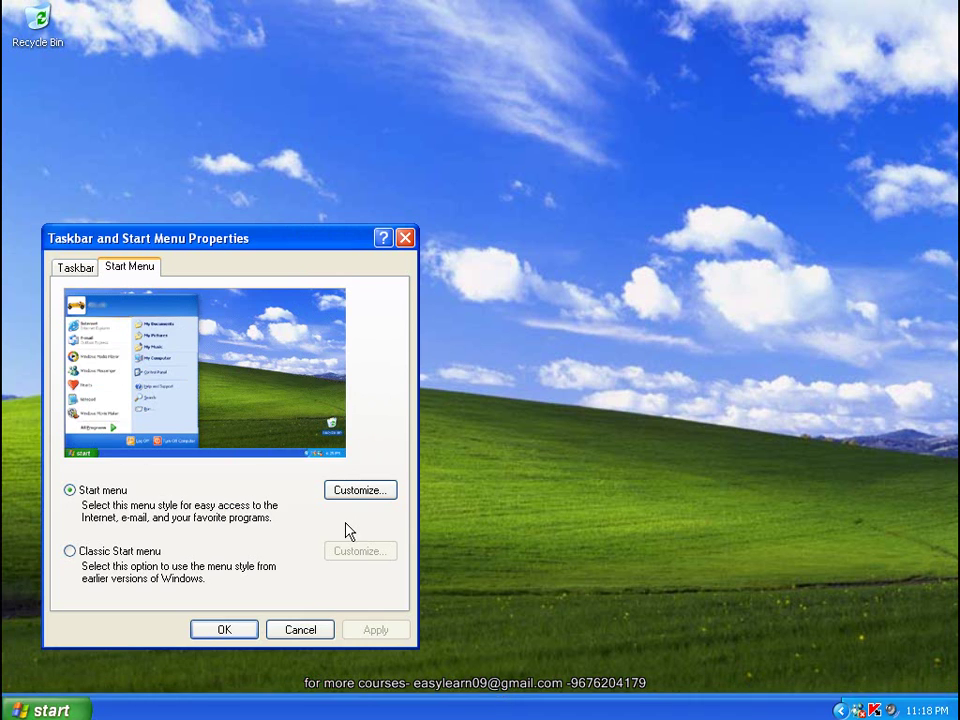
Look at the general Start menu customization settings, and re-examine the pinned Excel 2003 entry's shortcut options before closing the taskbar properties.
{"action": "left_click", "coordinate": [360, 490]}
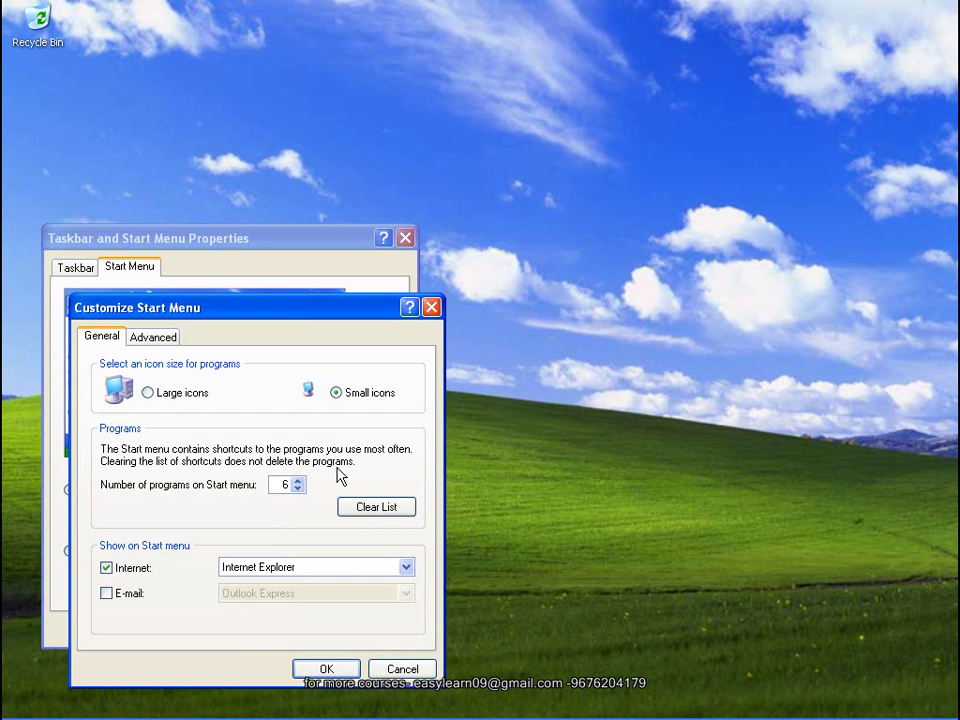
{"action": "left_click", "coordinate": [431, 307]}
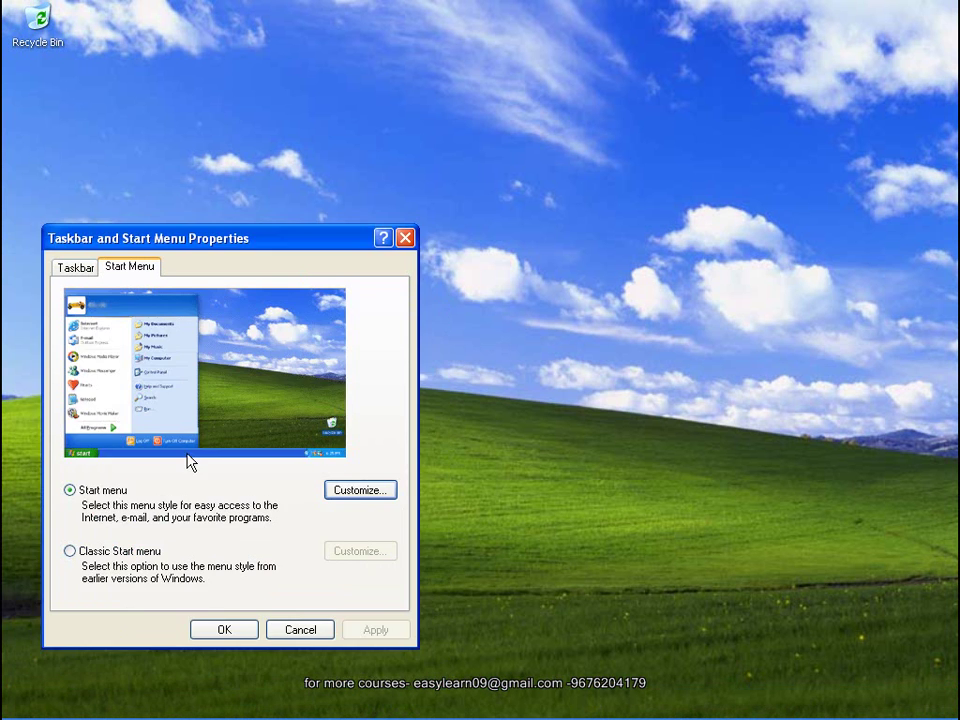
{"action": "mouse_move", "coordinate": [75, 710]}
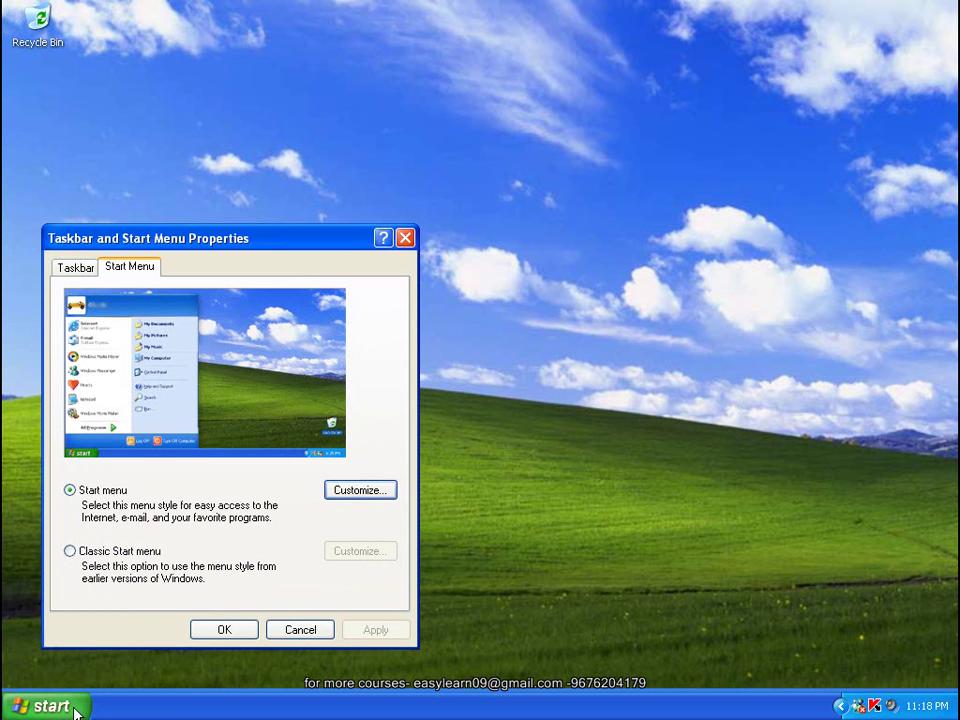
{"action": "left_click", "coordinate": [50, 707]}
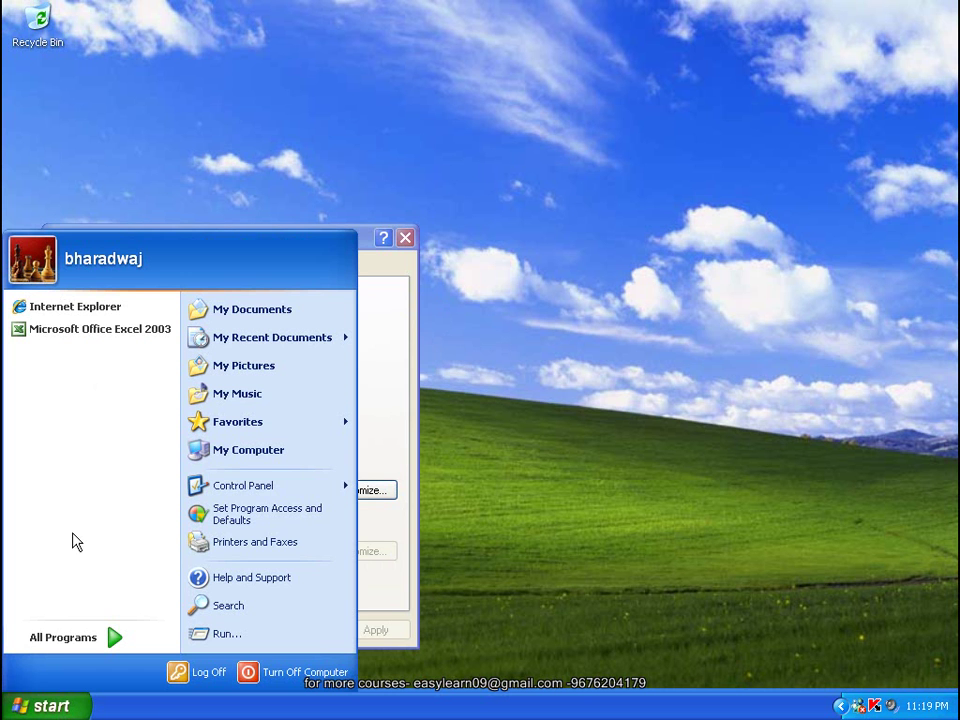
{"action": "right_click", "coordinate": [65, 424]}
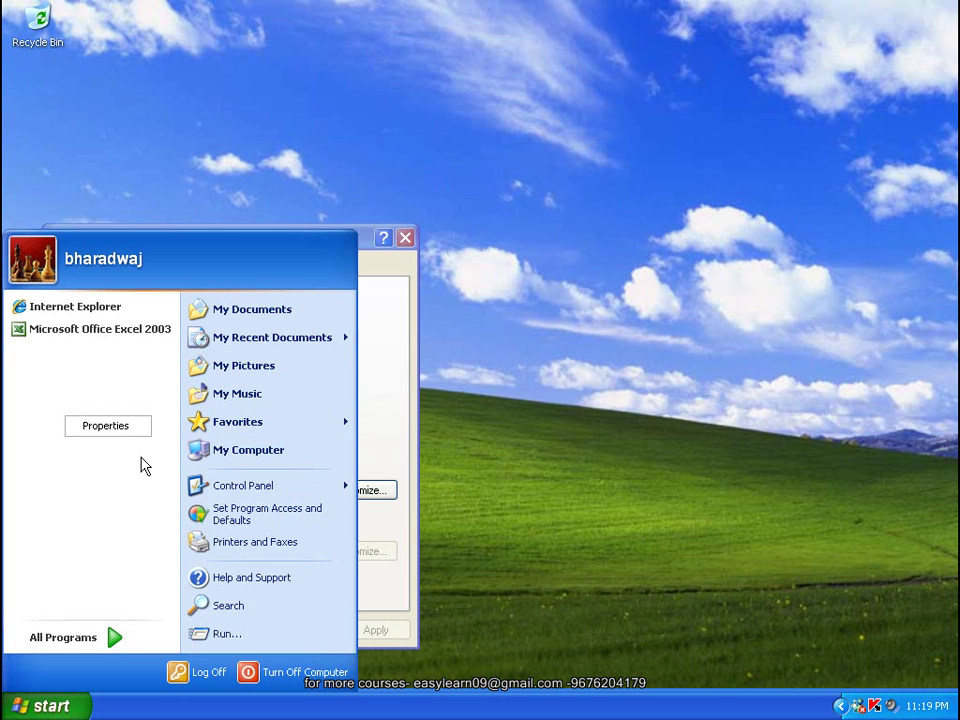
{"action": "right_click", "coordinate": [127, 330]}
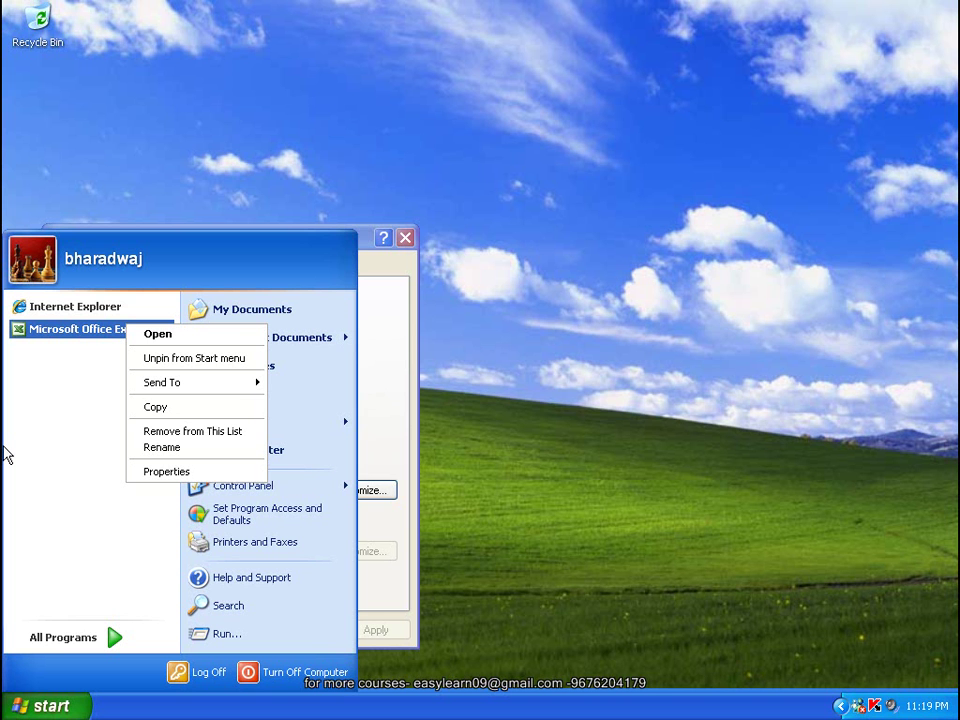
{"action": "left_click", "coordinate": [315, 107]}
{"action": "left_click", "coordinate": [224, 630]}
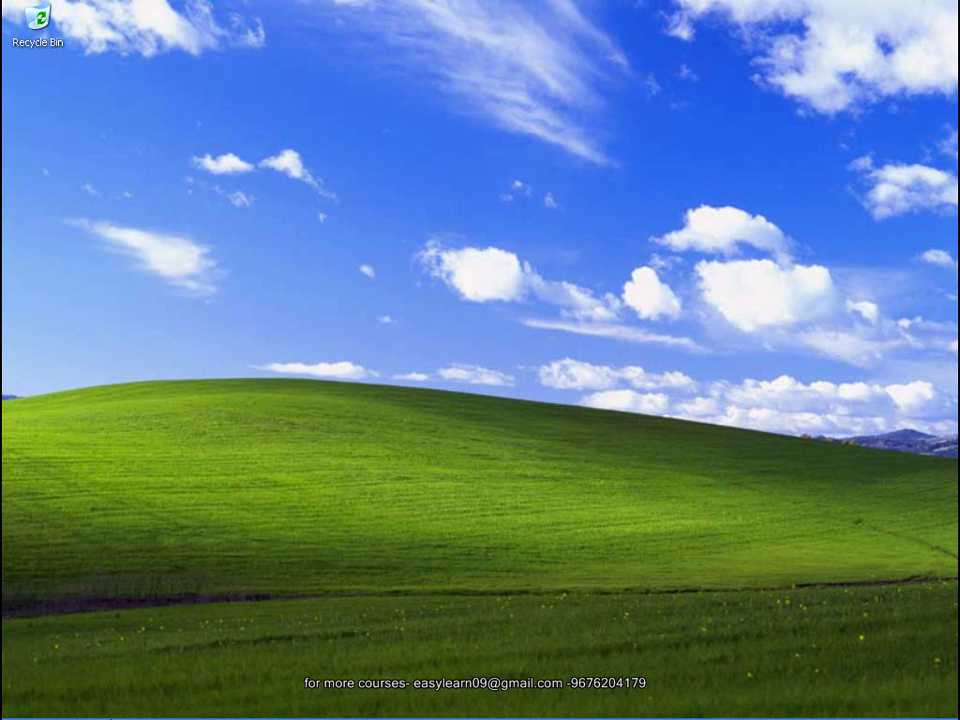
Open the Sample Pictures folder by browsing from drive C: through Documents and Settings, the user's profile folder, My Documents and My Pictures.
{"action": "key", "text": "super"}
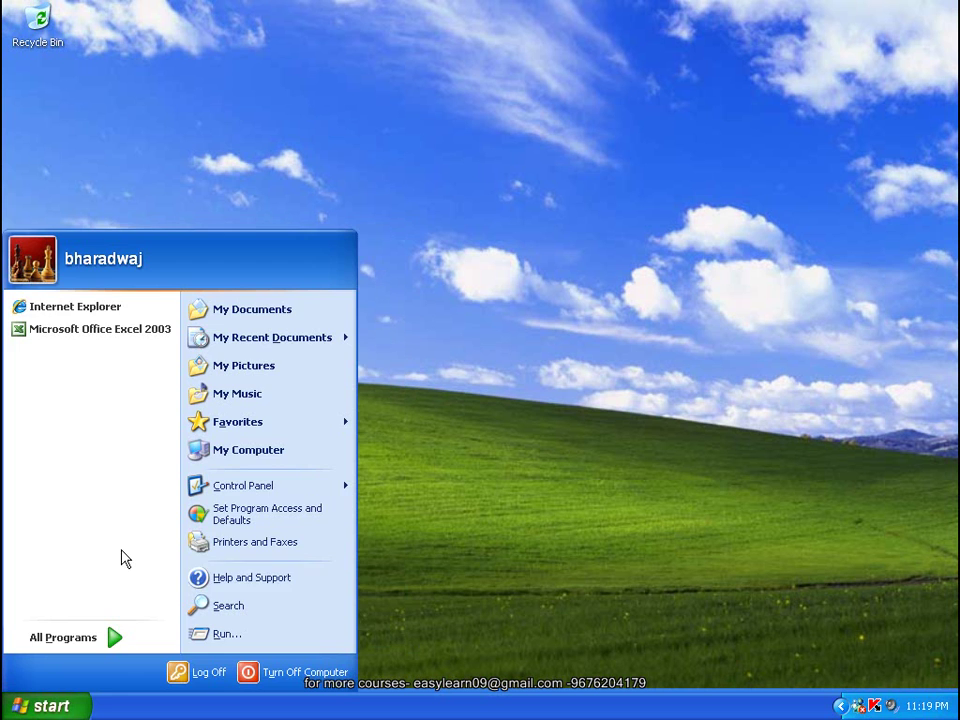
{"action": "left_click", "coordinate": [270, 451]}
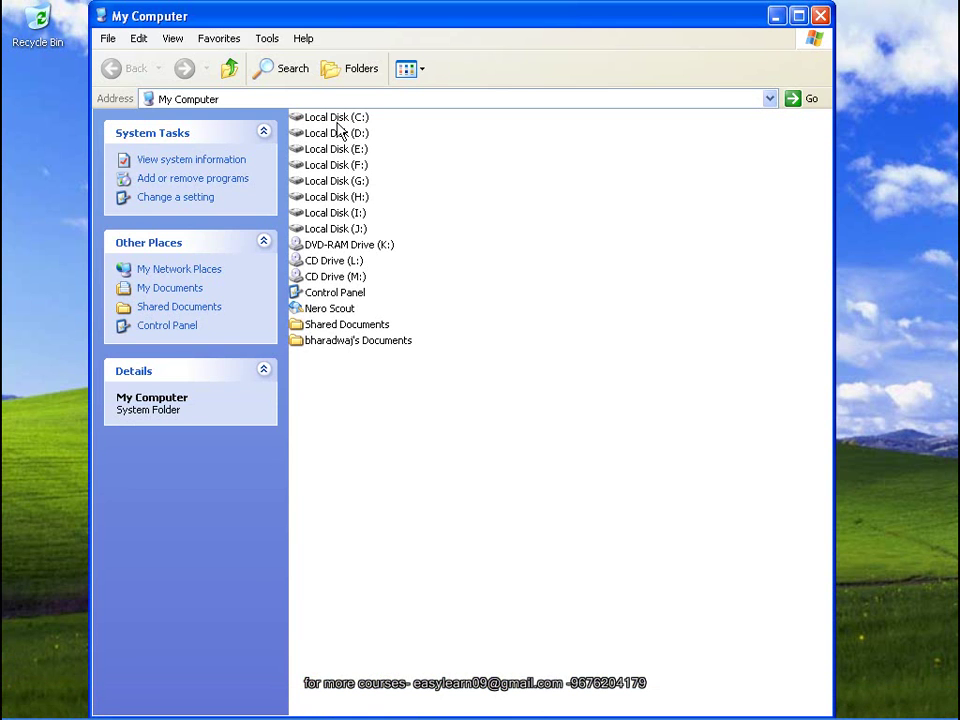
{"action": "double_click", "coordinate": [338, 121]}
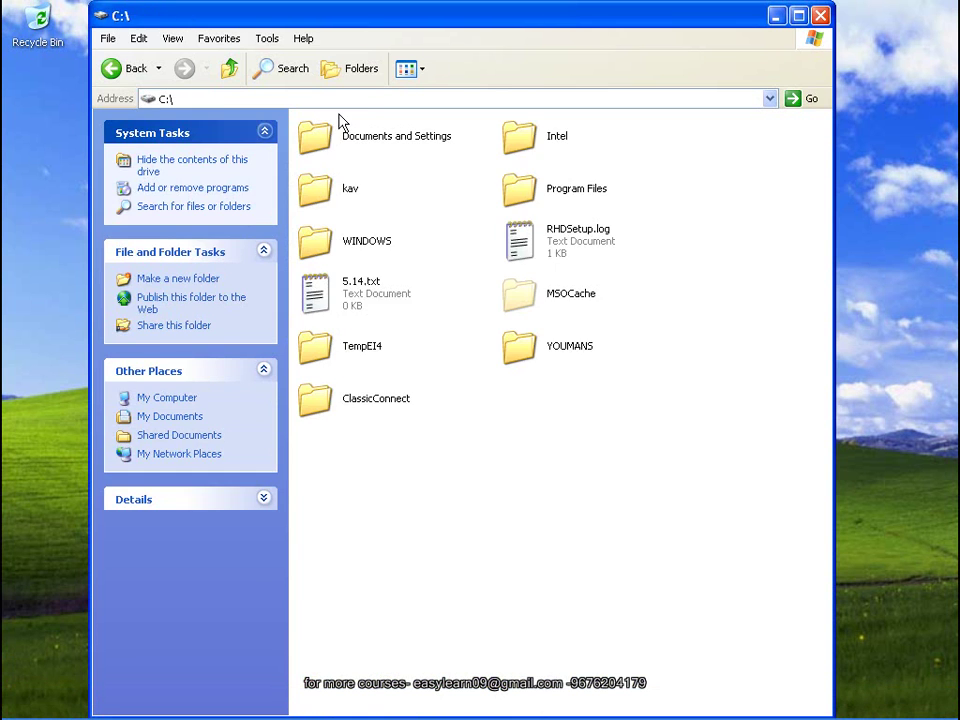
{"action": "double_click", "coordinate": [429, 139]}
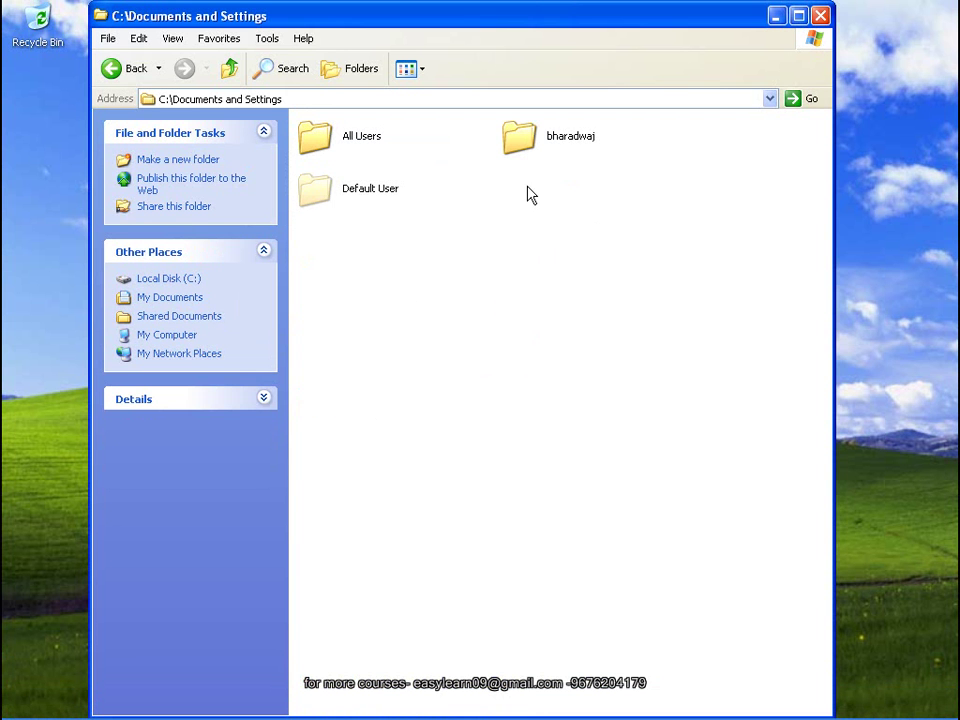
{"action": "double_click", "coordinate": [518, 146]}
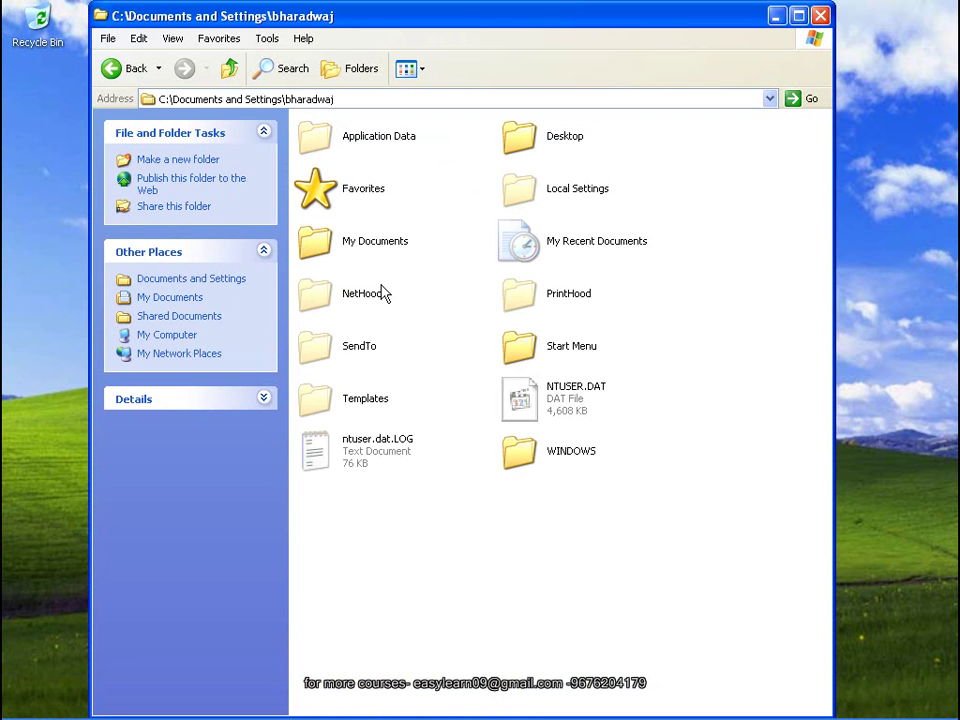
{"action": "double_click", "coordinate": [368, 254]}
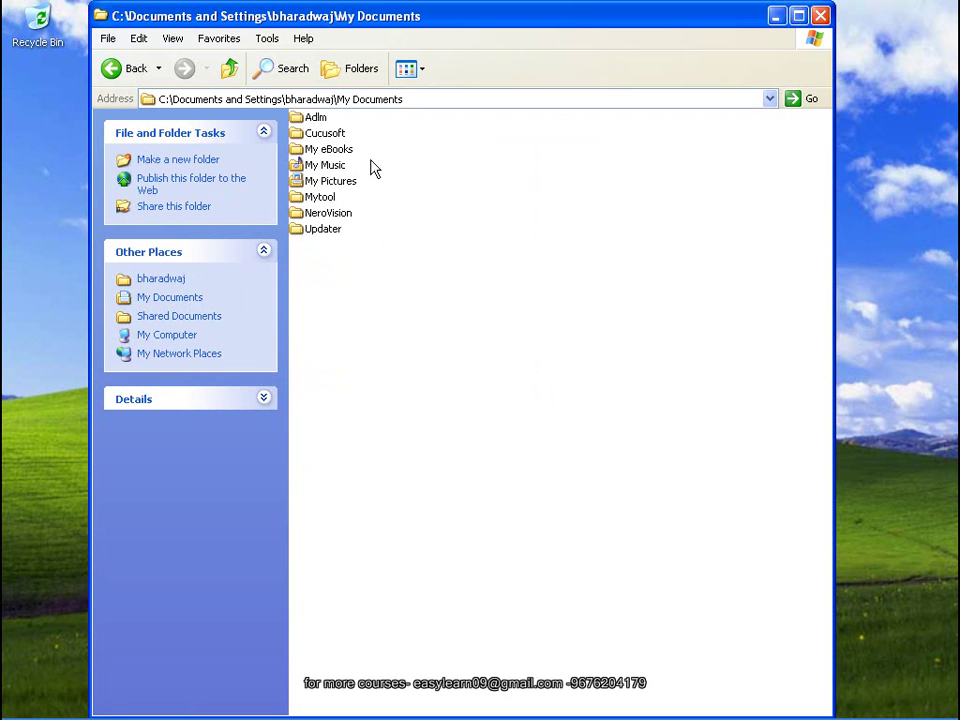
{"action": "double_click", "coordinate": [340, 185]}
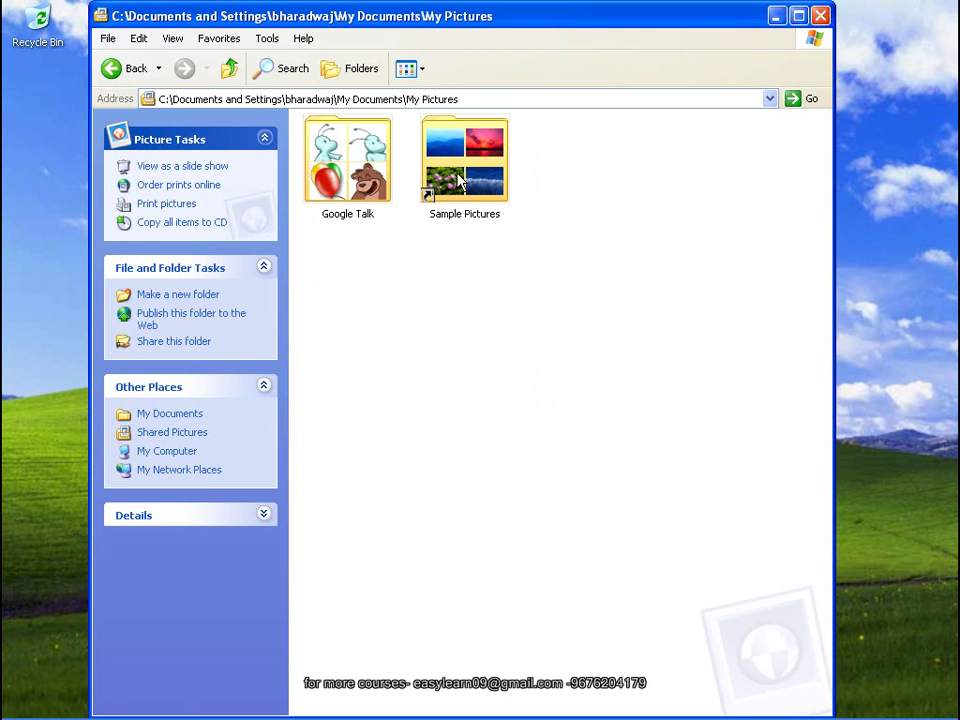
{"action": "left_click", "coordinate": [460, 178]}
{"action": "double_click", "coordinate": [460, 178]}
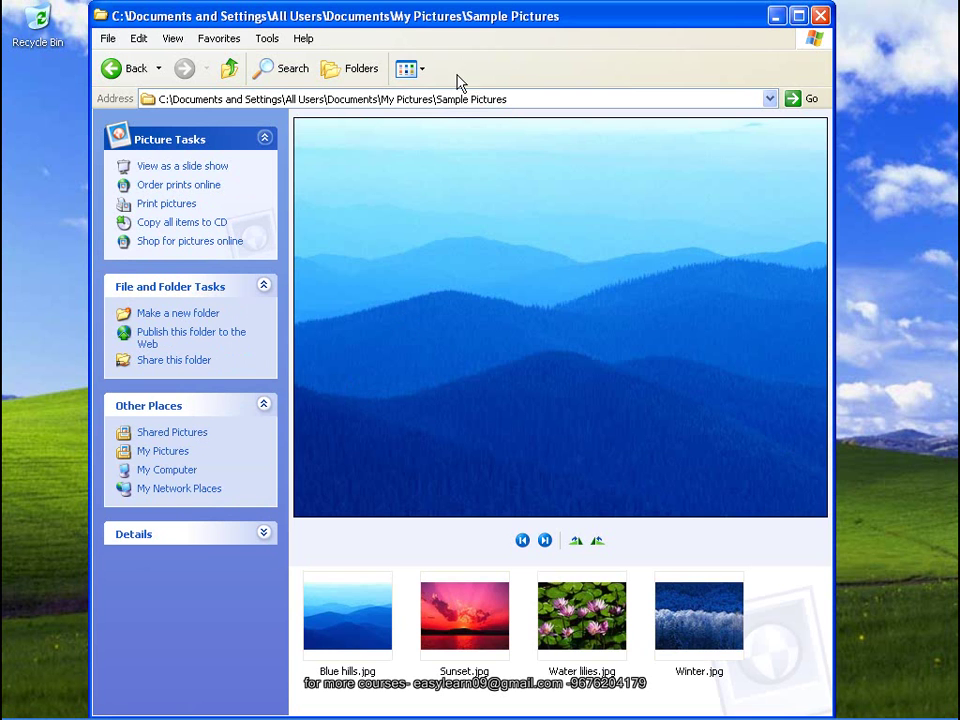
Show the Sample Pictures files as icons, then open Winter.jpg in the picture viewer and close it.
{"action": "left_click", "coordinate": [407, 68]}
{"action": "left_click", "coordinate": [420, 143]}
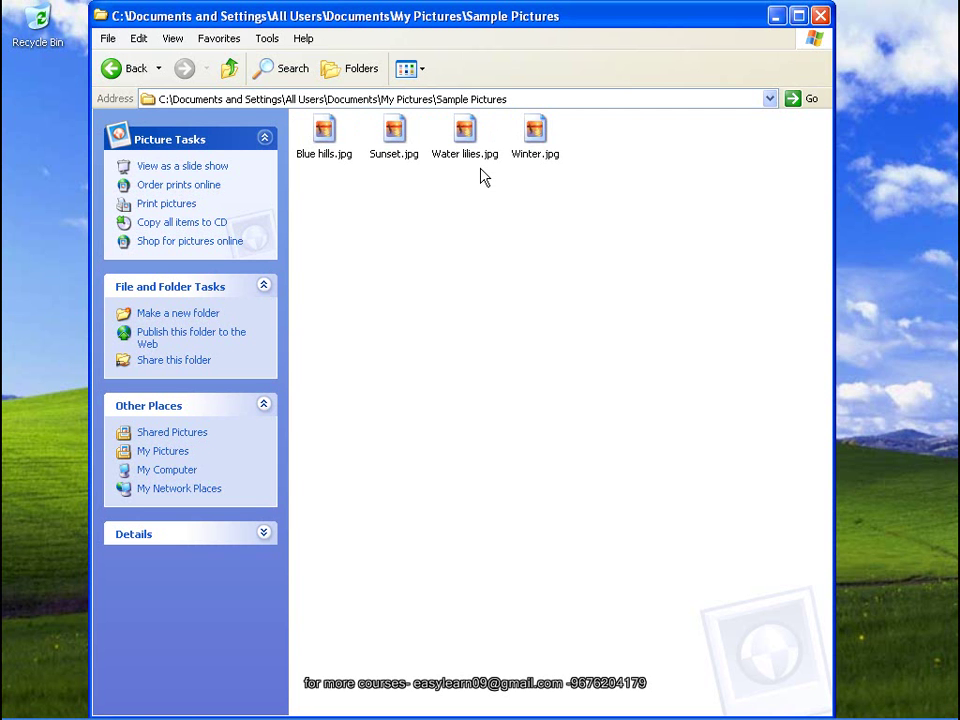
{"action": "double_click", "coordinate": [523, 150]}
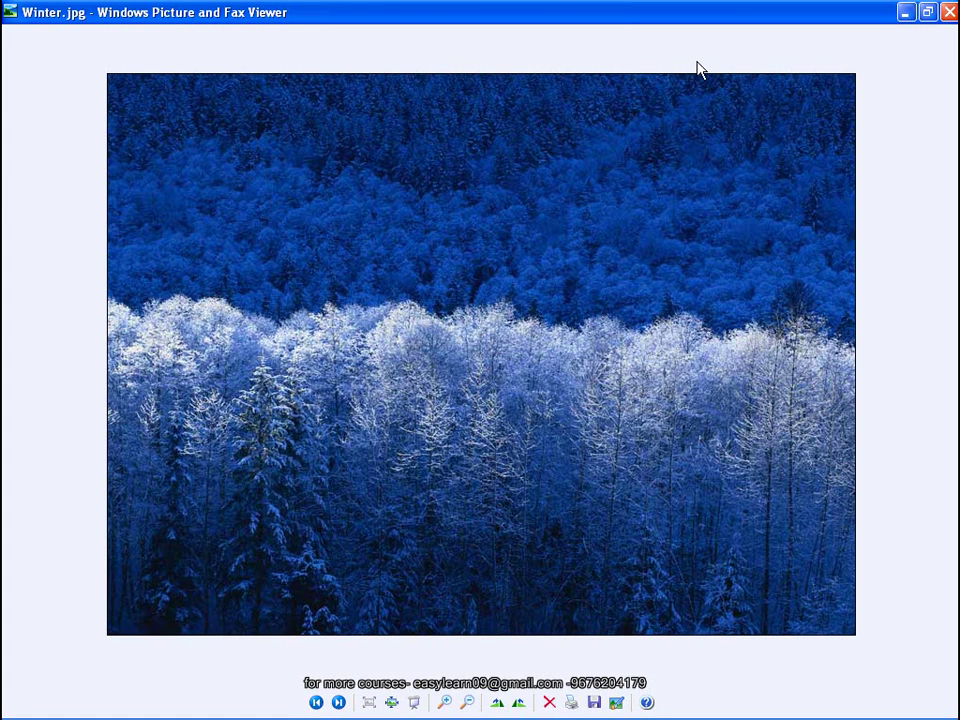
{"action": "left_click", "coordinate": [948, 12]}
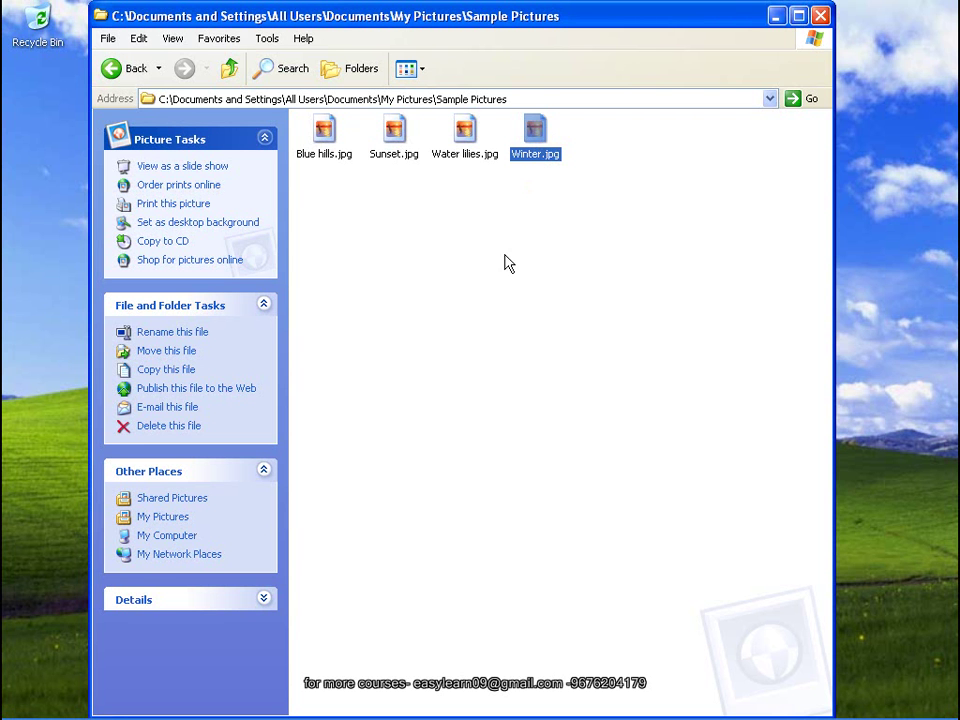
Create a shortcut to Winter.jpg inside the Sample Pictures folder.
{"action": "left_click", "coordinate": [534, 257]}
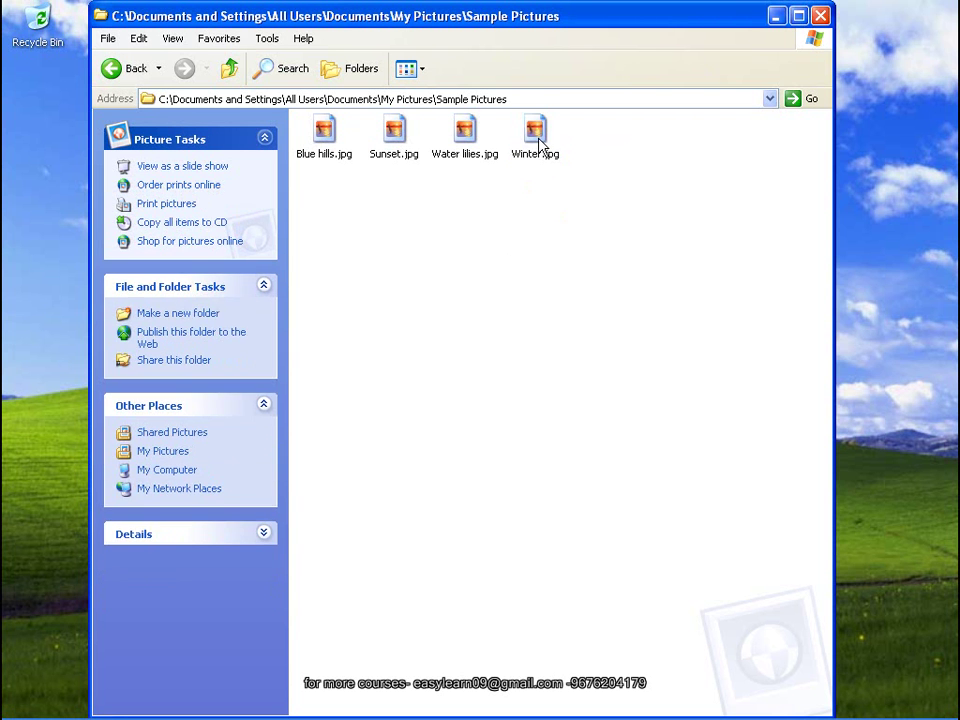
{"action": "left_click", "coordinate": [540, 143]}
{"action": "right_click", "coordinate": [540, 143]}
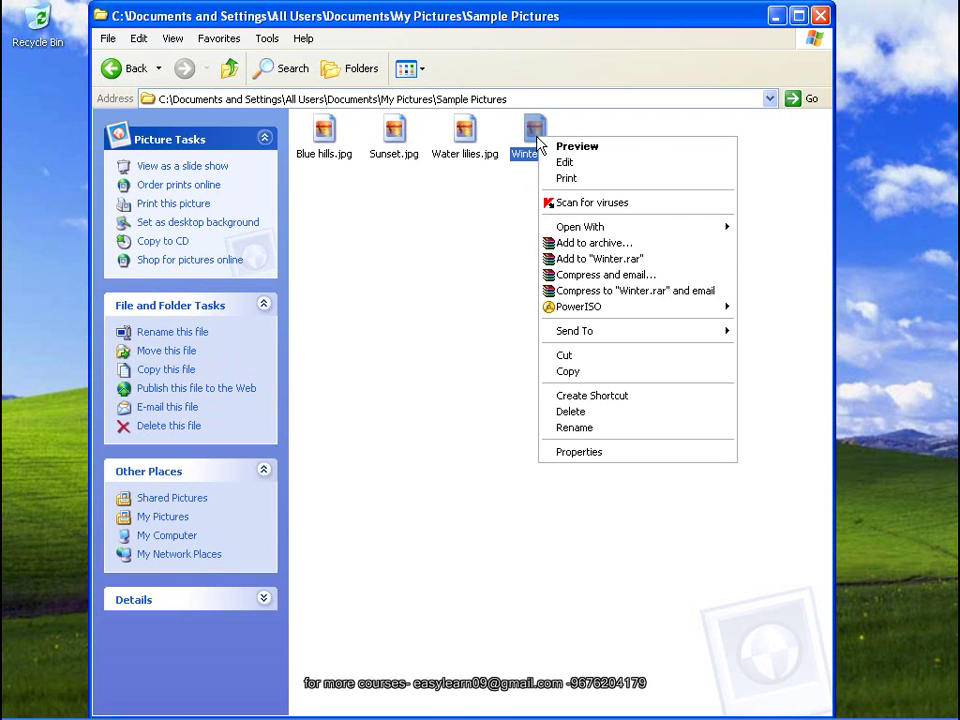
{"action": "left_click", "coordinate": [586, 396]}
{"action": "left_click", "coordinate": [594, 280]}
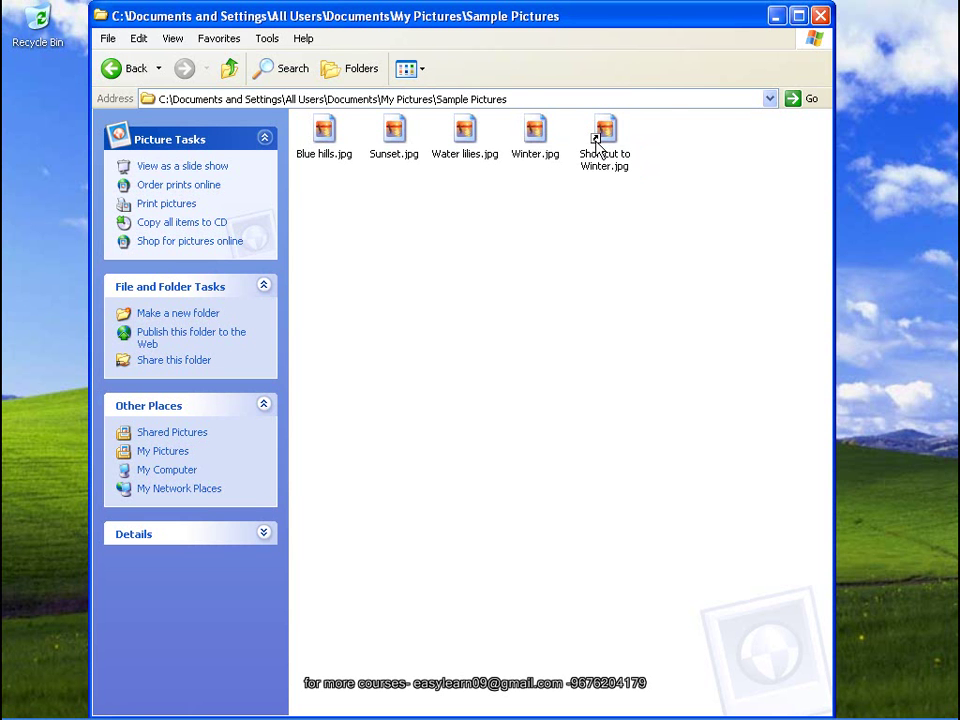
Move the Winter.jpg shortcut from Sample Pictures to the desktop by cutting and pasting it, and close the folder window.
{"action": "left_click", "coordinate": [600, 166]}
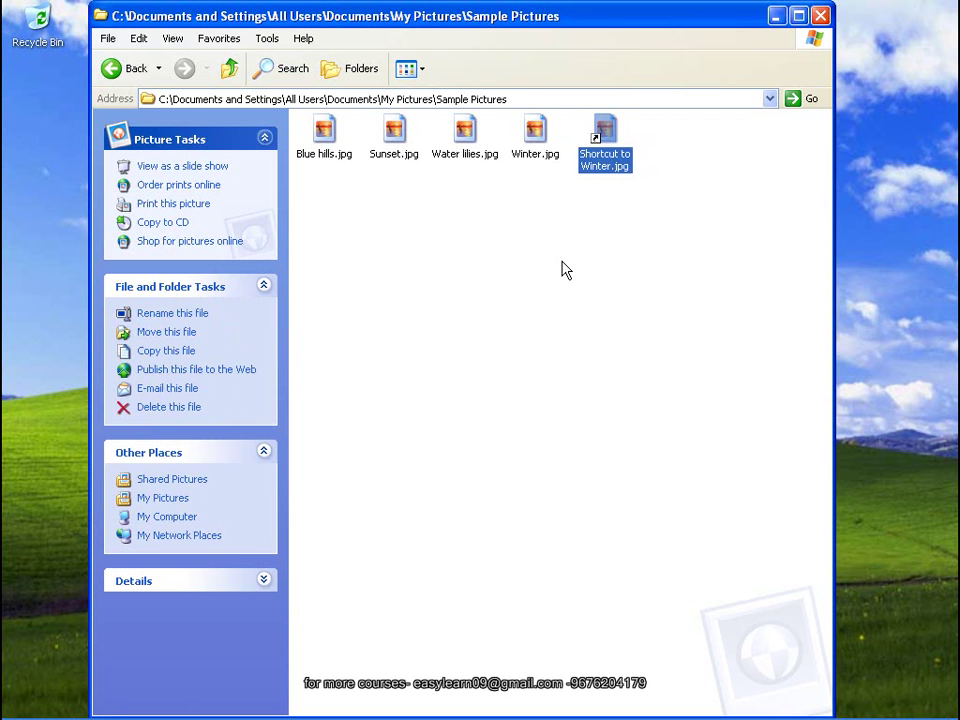
{"action": "right_click", "coordinate": [605, 130]}
{"action": "left_click", "coordinate": [630, 349]}
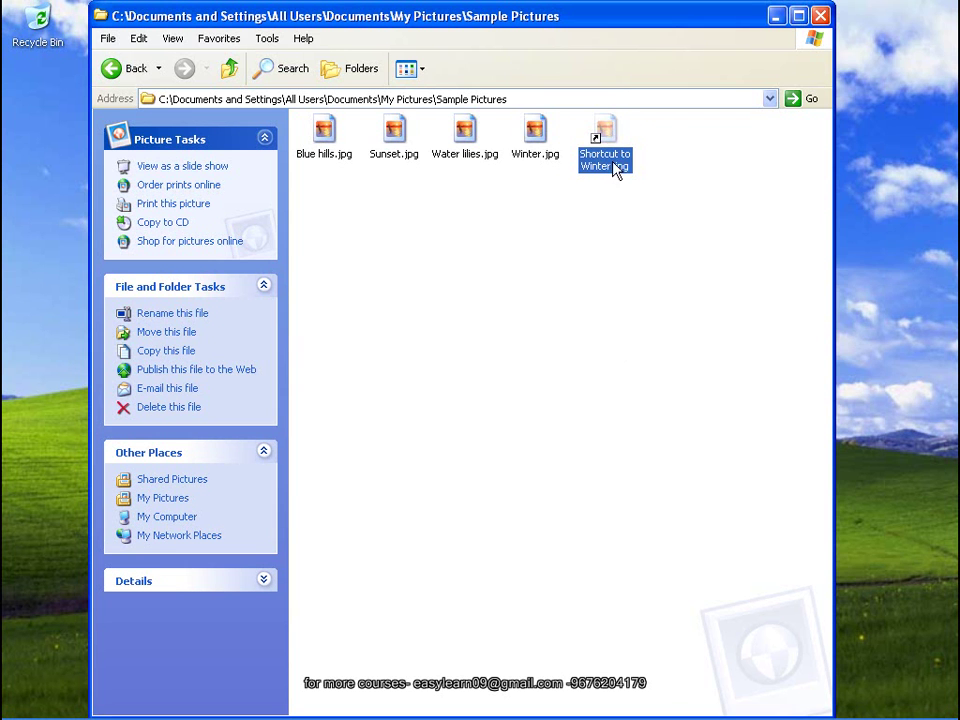
{"action": "left_click_drag", "start_coordinate": [535, 15], "coordinate": [627, 13]}
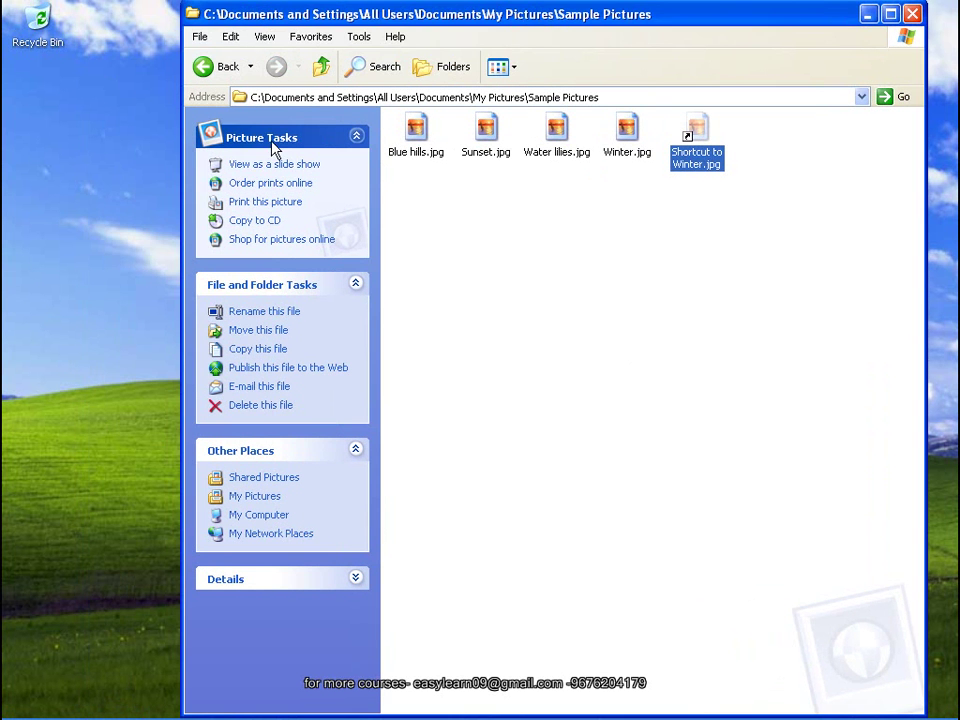
{"action": "right_click", "coordinate": [90, 213]}
{"action": "left_click", "coordinate": [137, 255]}
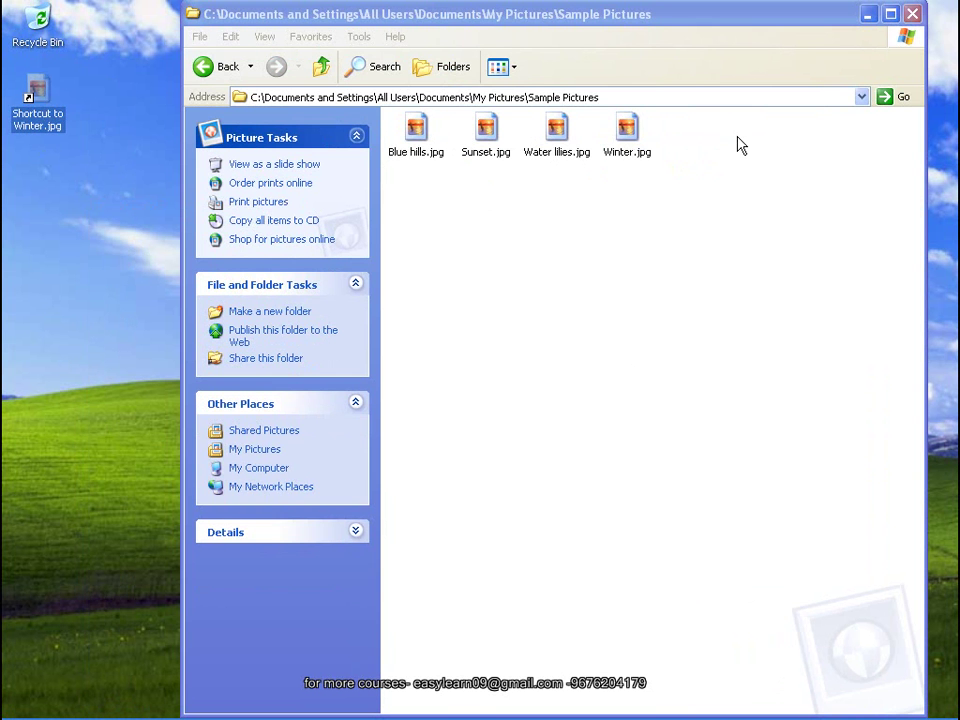
{"action": "left_click", "coordinate": [912, 15]}
Open the Winter picture twice through its desktop shortcut, closing the picture viewer each time.
{"action": "double_click", "coordinate": [30, 100]}
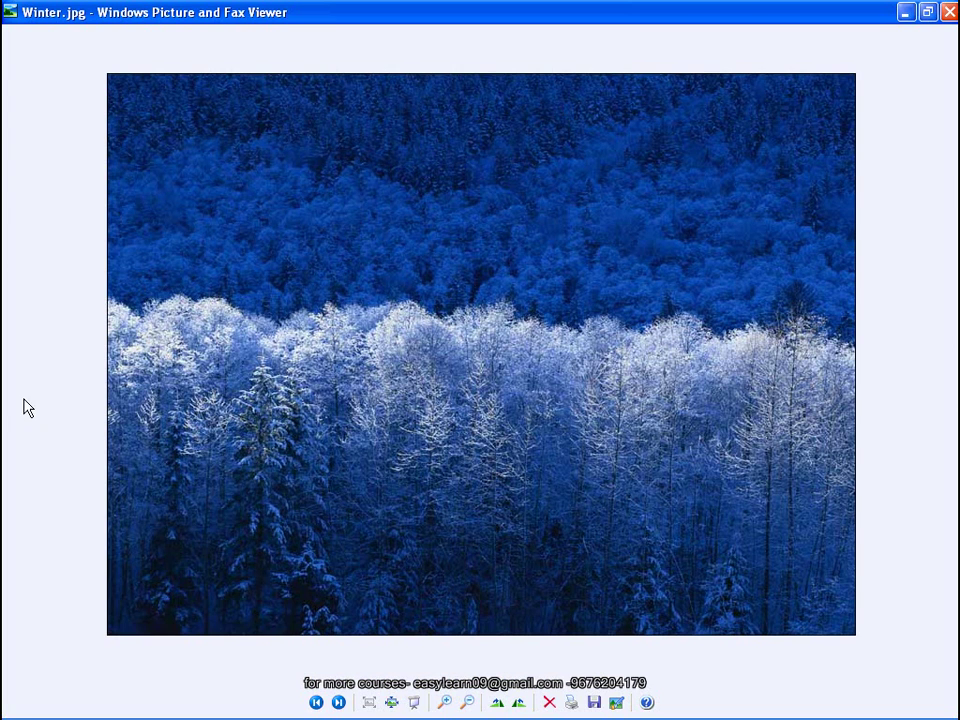
{"action": "left_click", "coordinate": [949, 12]}
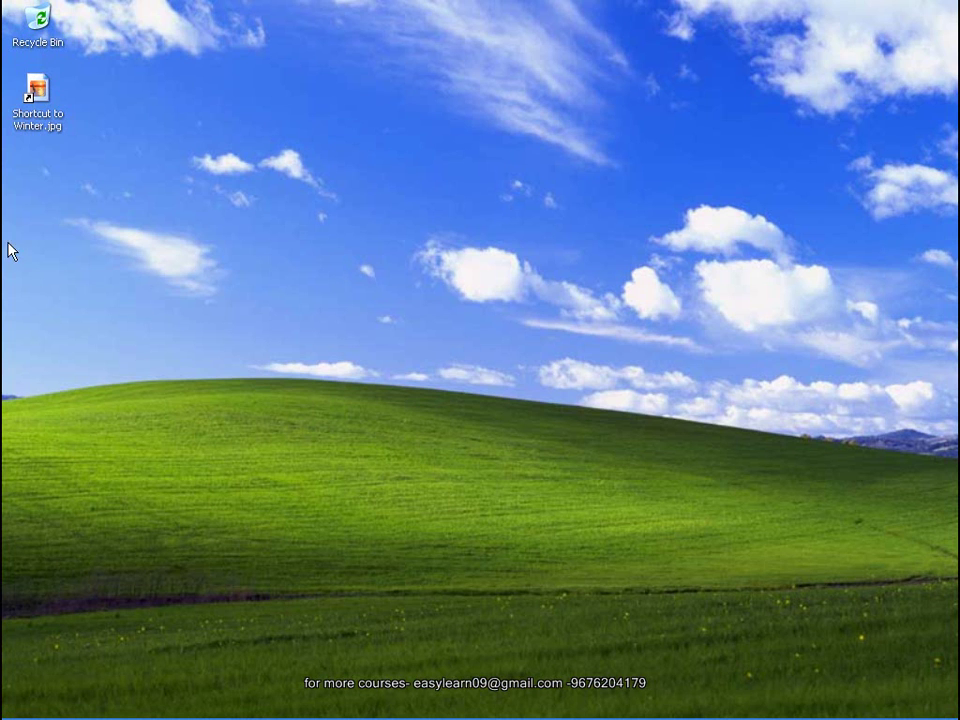
{"action": "left_click", "coordinate": [43, 119]}
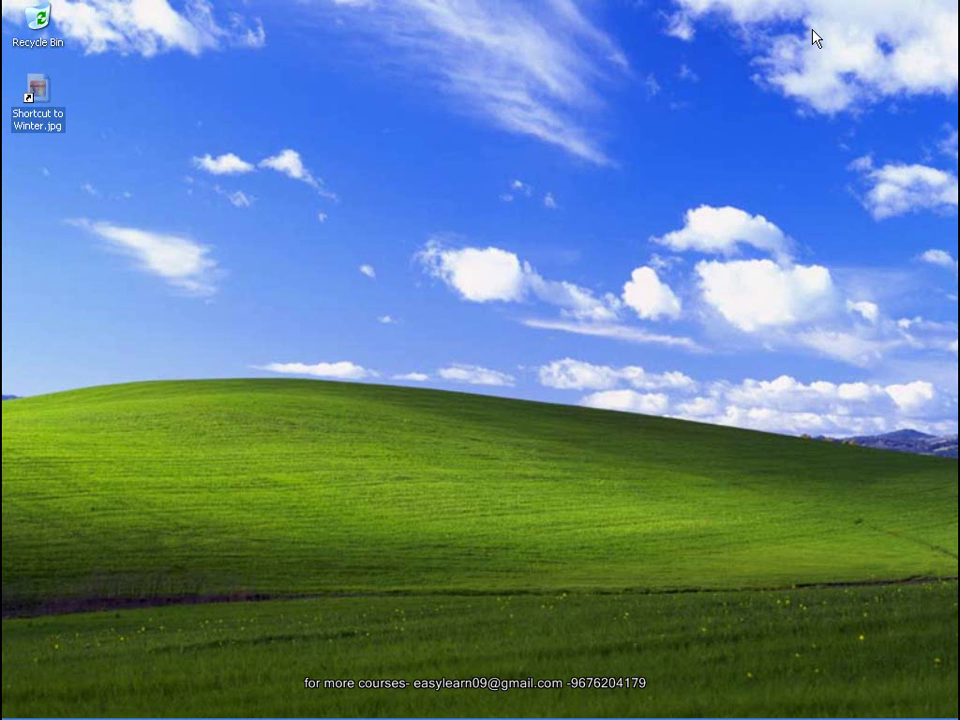
{"action": "double_click", "coordinate": [33, 93]}
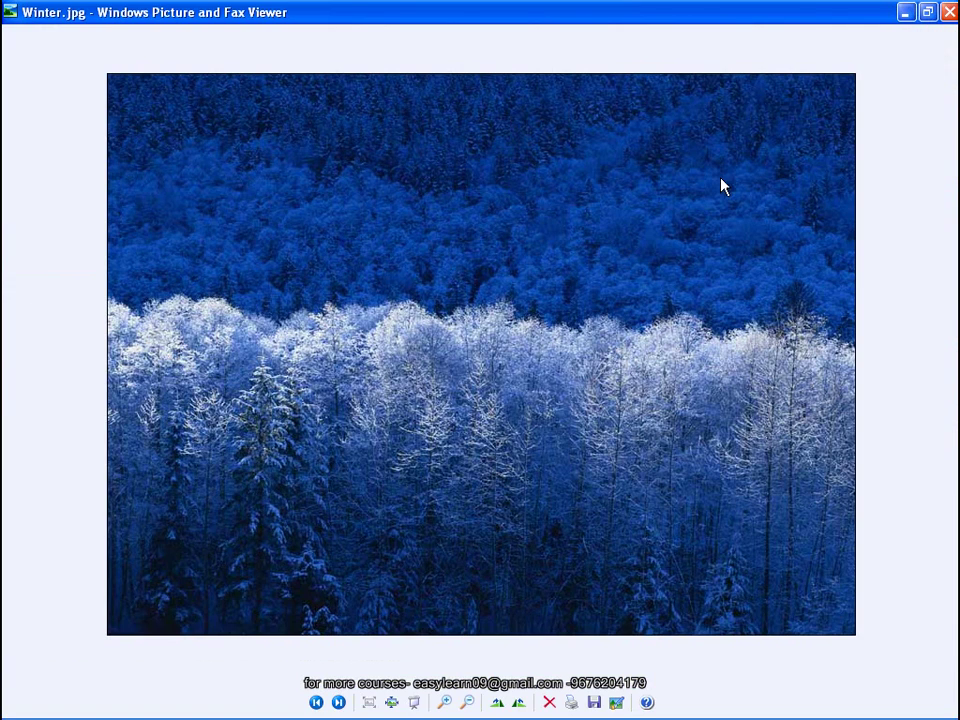
{"action": "left_click", "coordinate": [949, 12]}
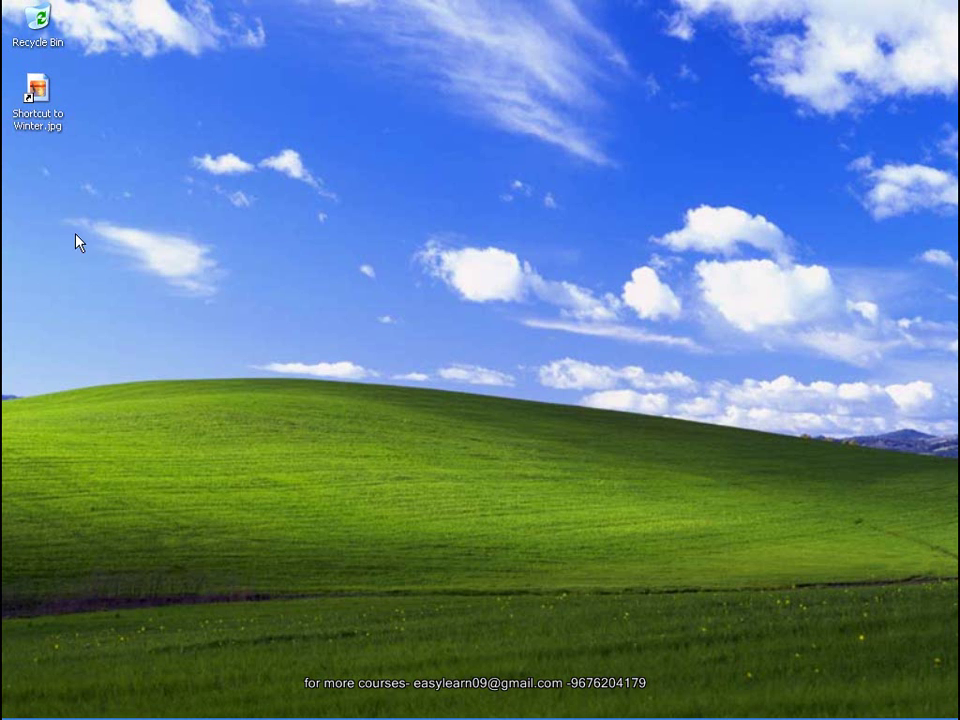
Delete the Winter.jpg shortcut from the desktop.
{"action": "left_click", "coordinate": [44, 106]}
{"action": "key", "text": "Delete"}
{"action": "key", "text": "Return"}
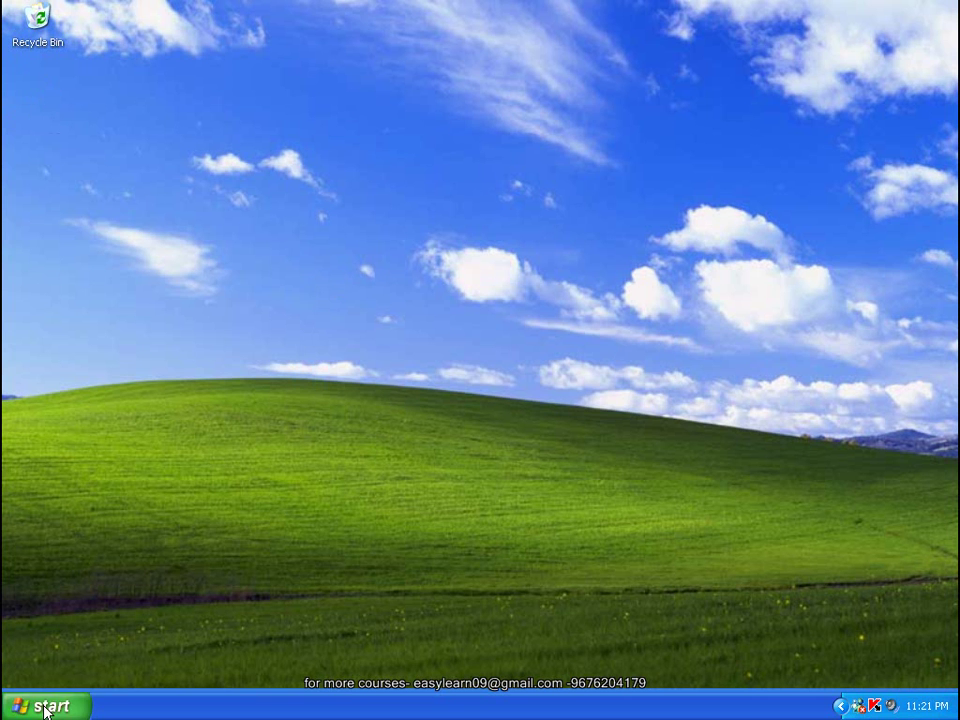
Browse from My Computer to drive C:, Documents and Settings, the user's profile folder and My Documents.
{"action": "left_click", "coordinate": [50, 708]}
{"action": "left_click", "coordinate": [262, 449]}
{"action": "left_click", "coordinate": [342, 120]}
{"action": "double_click", "coordinate": [342, 120]}
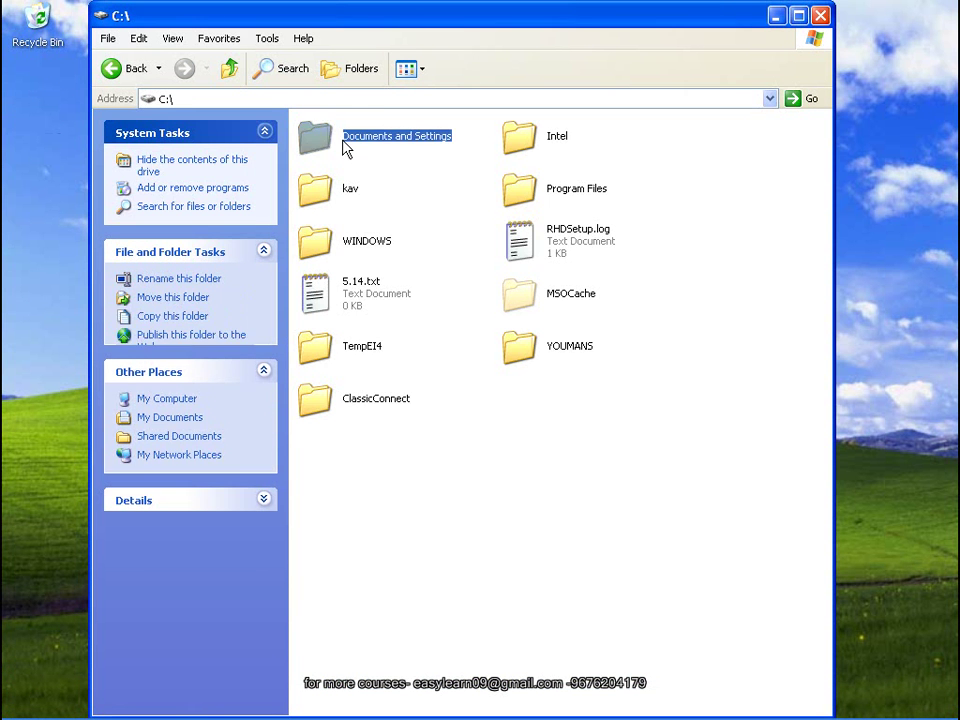
{"action": "double_click", "coordinate": [343, 146]}
{"action": "double_click", "coordinate": [528, 148]}
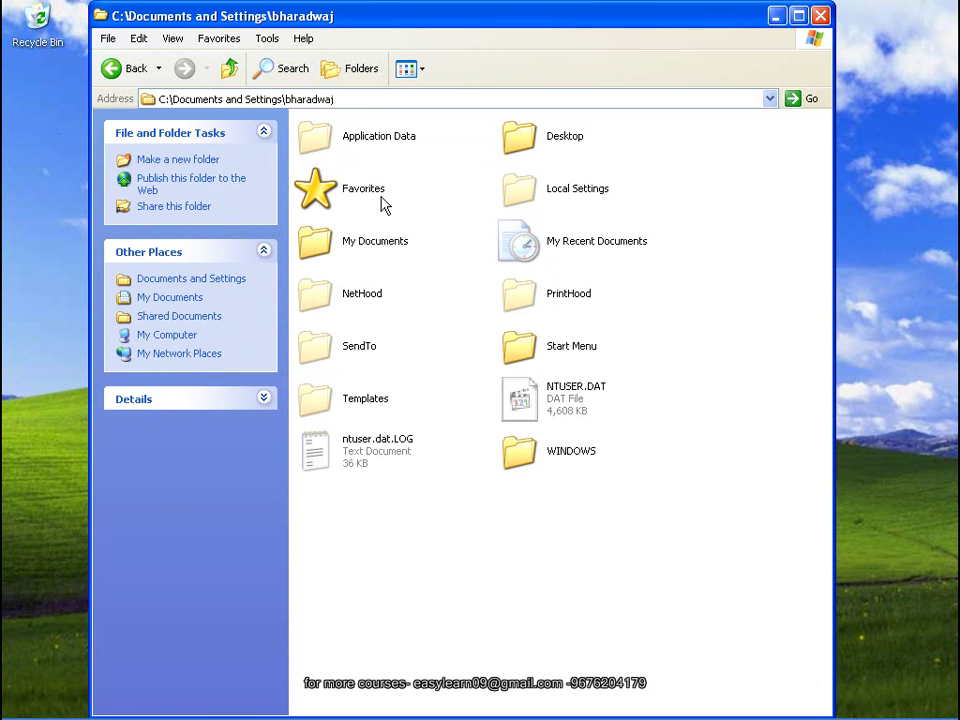
{"action": "double_click", "coordinate": [362, 246]}
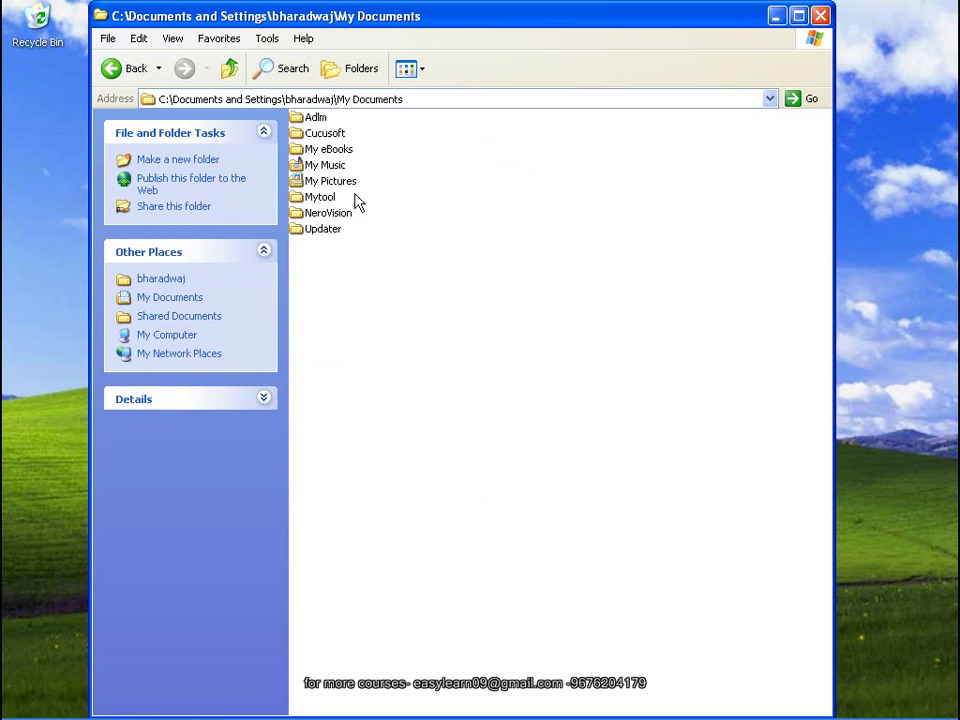
Look into the Mytool folder, go back and view Sample Pictures through My Pictures, and close the folder window.
{"action": "double_click", "coordinate": [333, 195]}
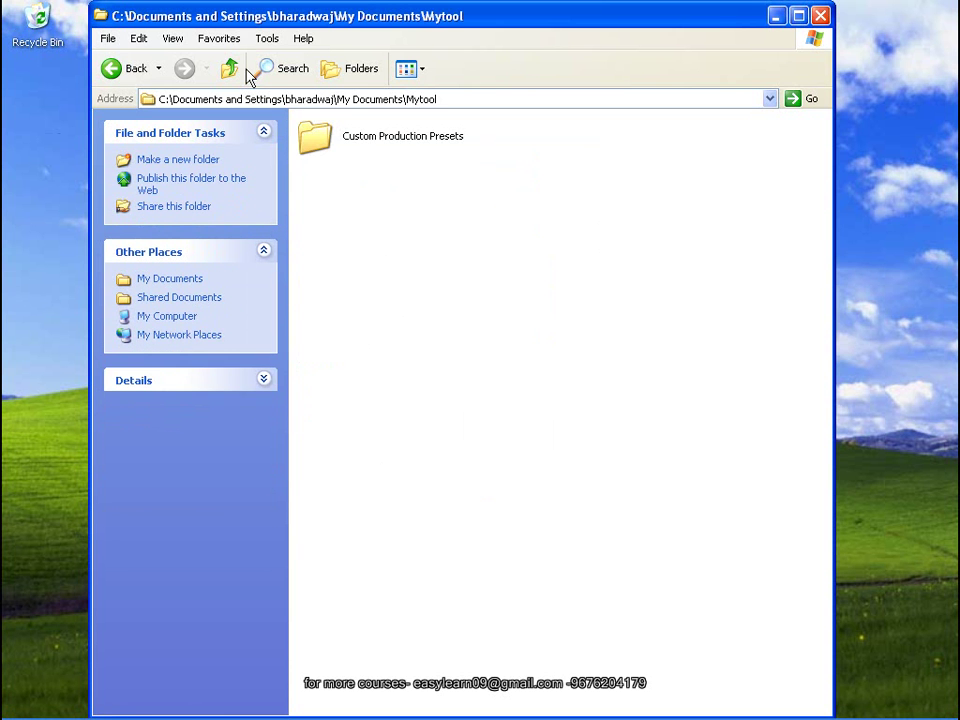
{"action": "left_click", "coordinate": [240, 68]}
{"action": "double_click", "coordinate": [345, 184]}
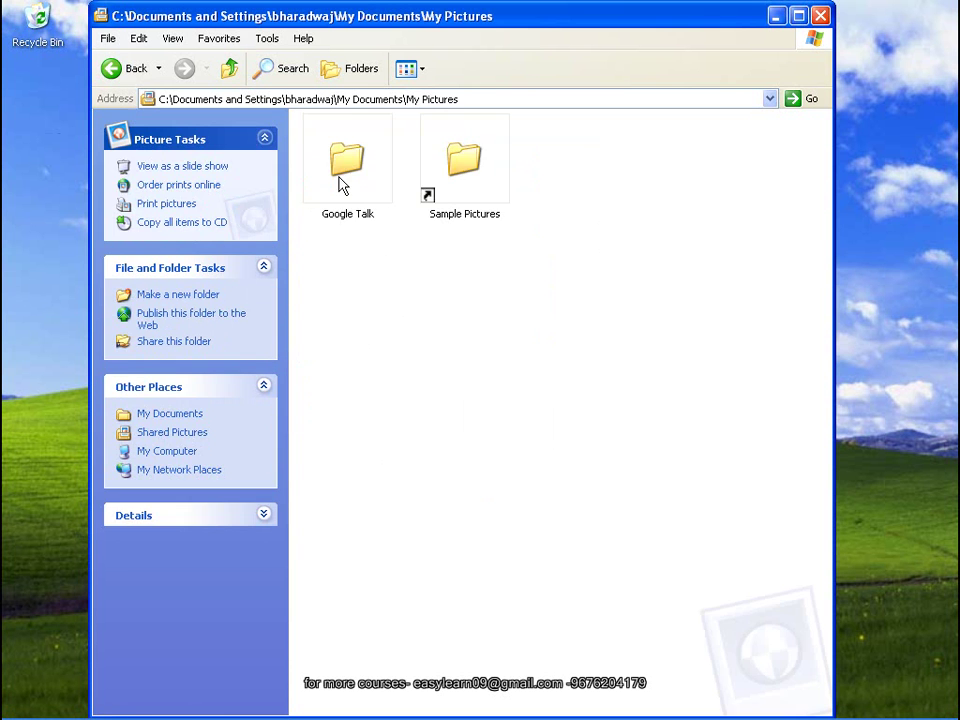
{"action": "left_click", "coordinate": [492, 165]}
{"action": "double_click", "coordinate": [492, 163]}
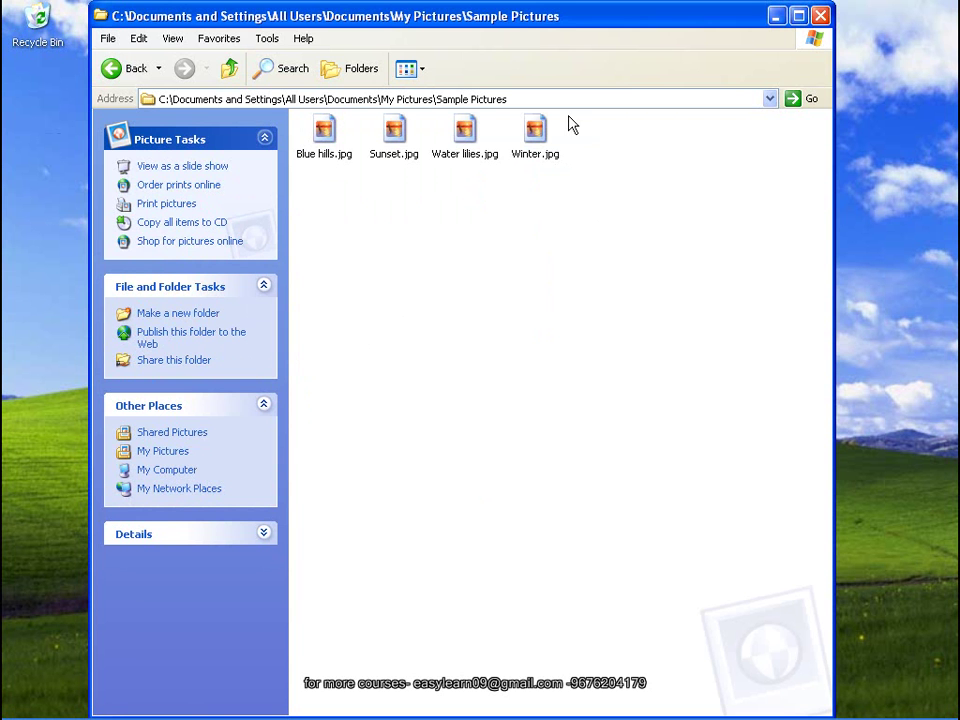
{"action": "left_click", "coordinate": [824, 16]}
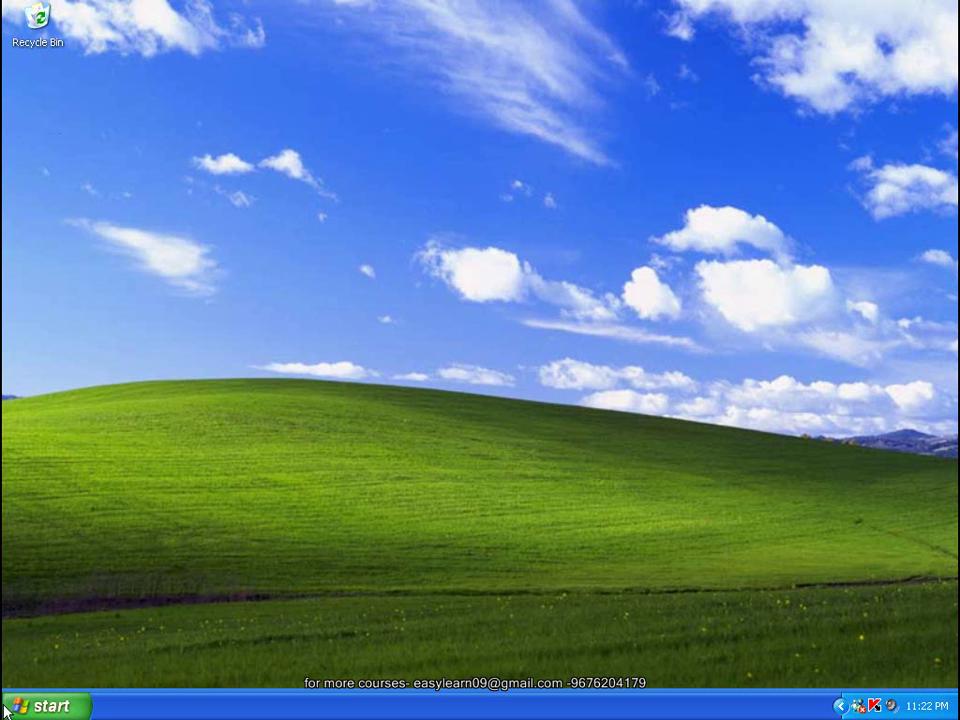
View the Control Panel items in the Start menu, open Winter.jpg from My Recent Documents and close the picture viewer.
{"action": "left_click", "coordinate": [55, 706]}
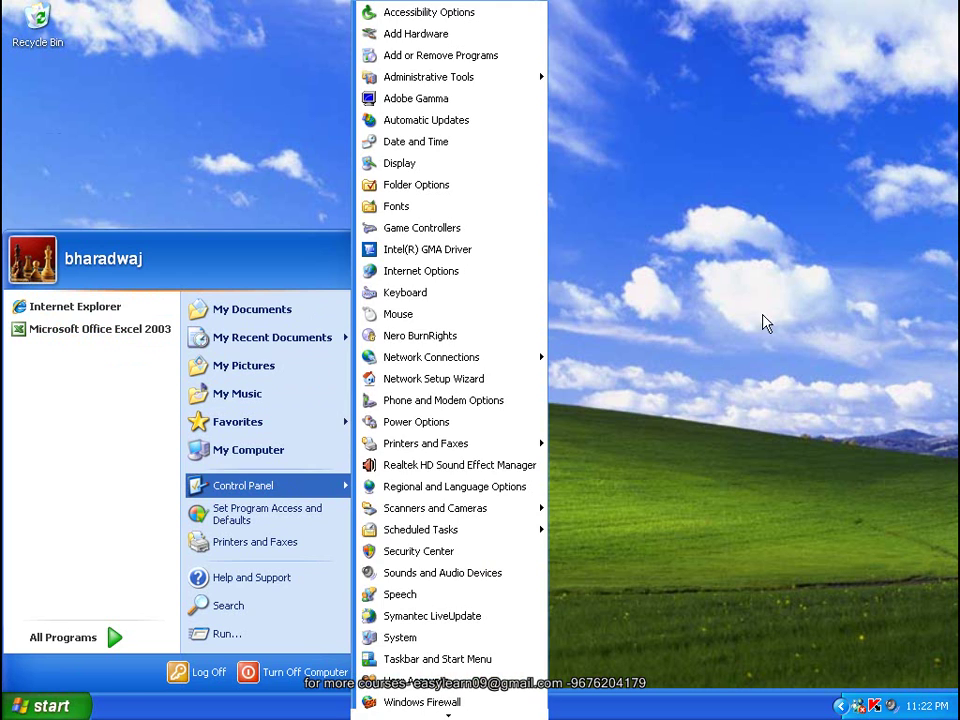
{"action": "left_click", "coordinate": [797, 257]}
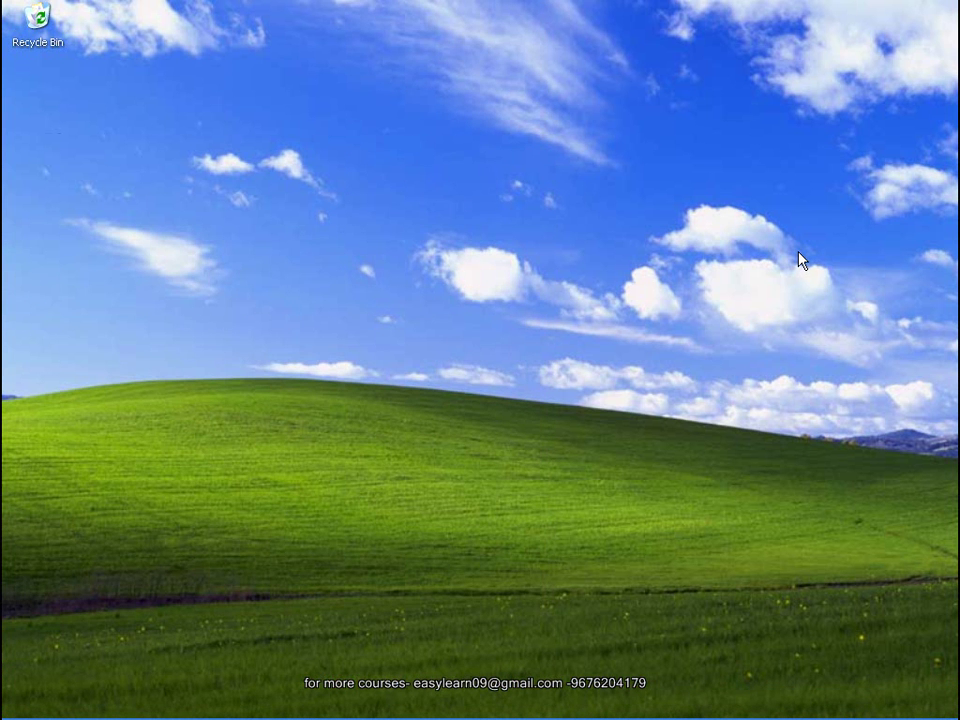
{"action": "left_click", "coordinate": [86, 706]}
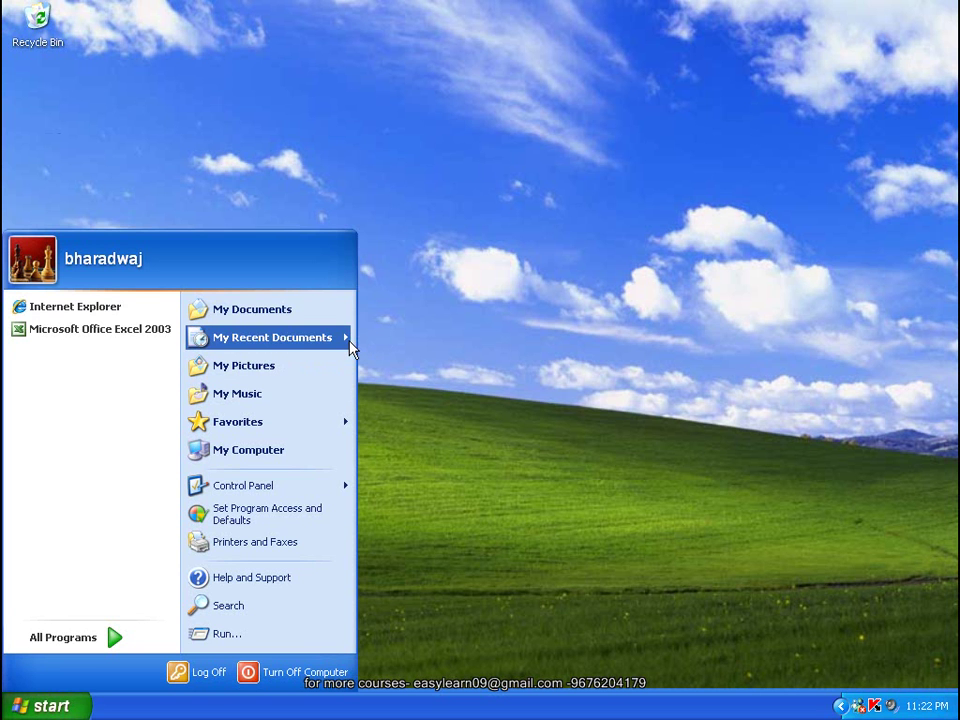
{"action": "mouse_move", "coordinate": [341, 344]}
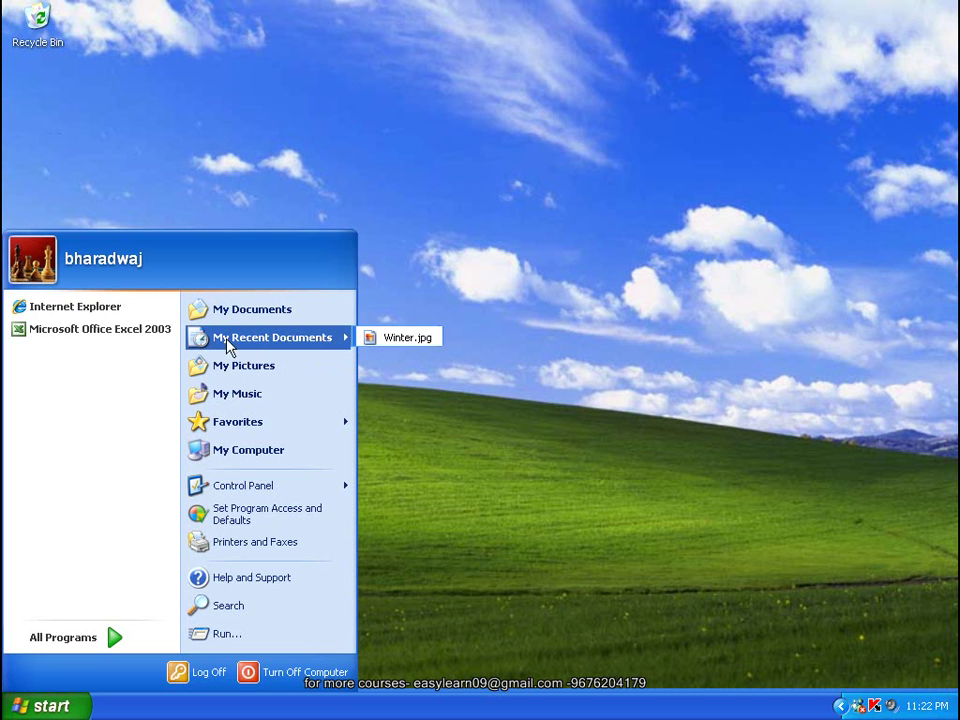
{"action": "left_click", "coordinate": [400, 340]}
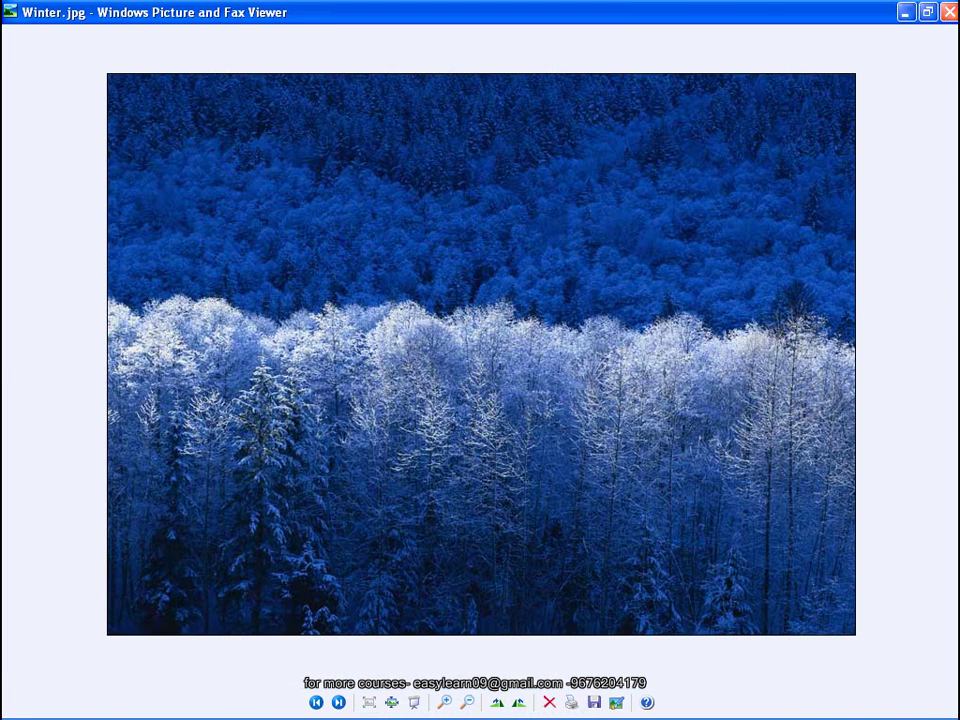
{"action": "left_click", "coordinate": [949, 12]}
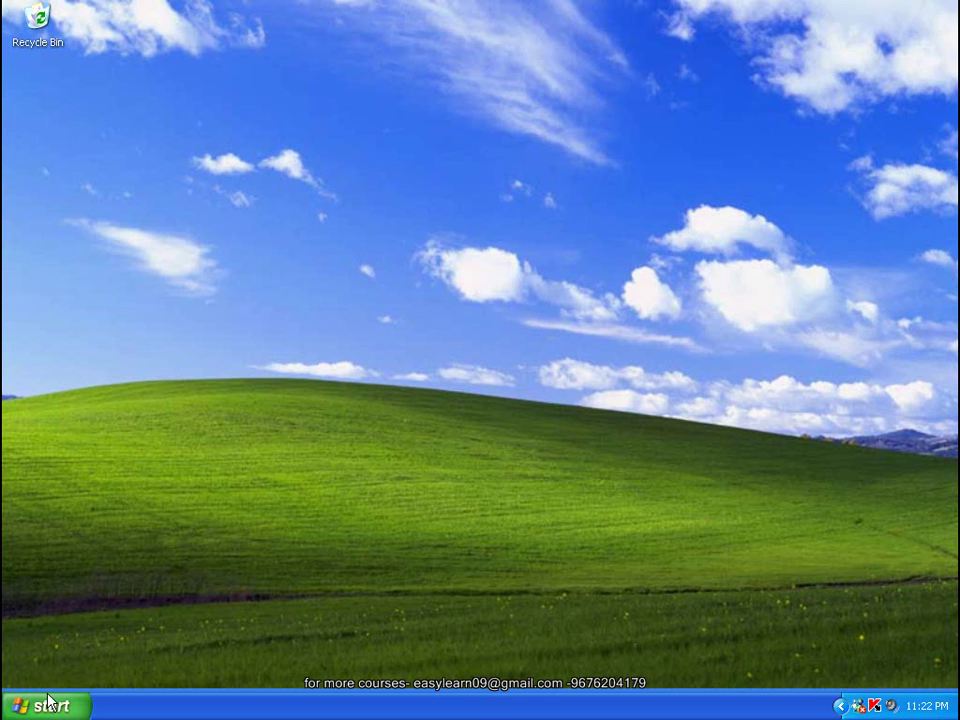
Clear the list of recently opened documents in the advanced Start menu customization settings and apply the change.
{"action": "right_click", "coordinate": [180, 706]}
{"action": "left_click", "coordinate": [208, 697]}
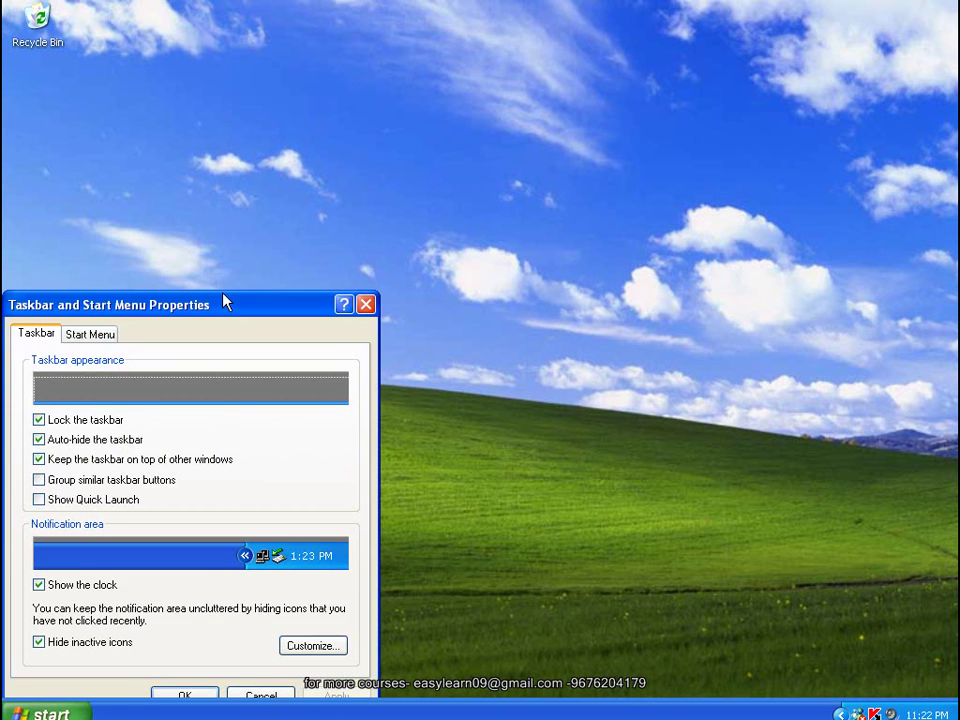
{"action": "left_click_drag", "start_coordinate": [225, 302], "coordinate": [291, 269]}
{"action": "left_click", "coordinate": [165, 306]}
{"action": "left_click", "coordinate": [366, 523]}
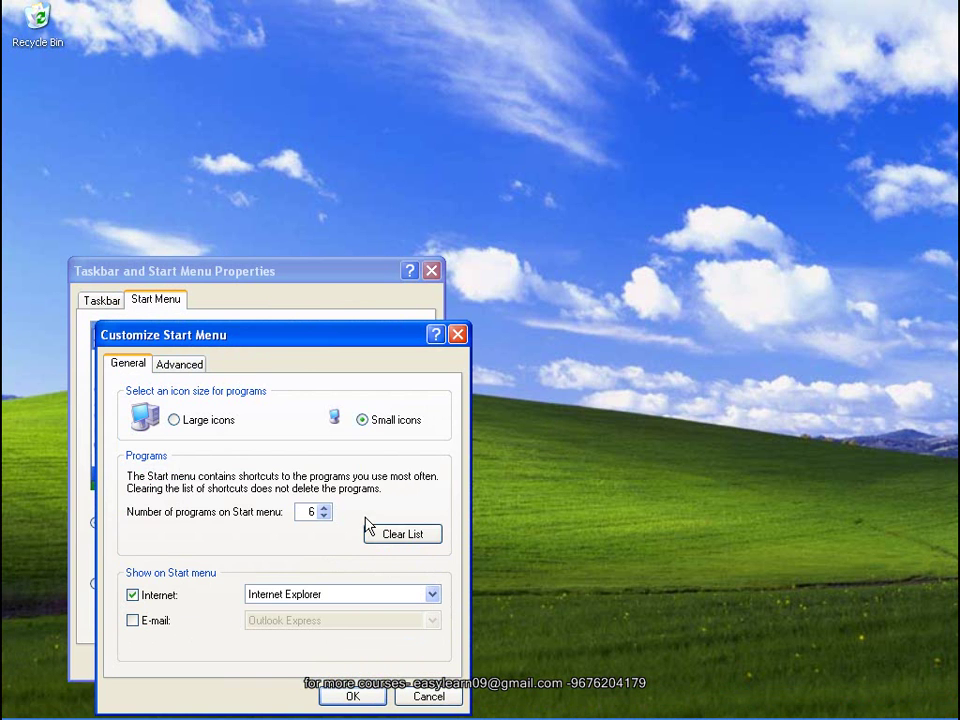
{"action": "left_click_drag", "start_coordinate": [291, 349], "coordinate": [297, 264]}
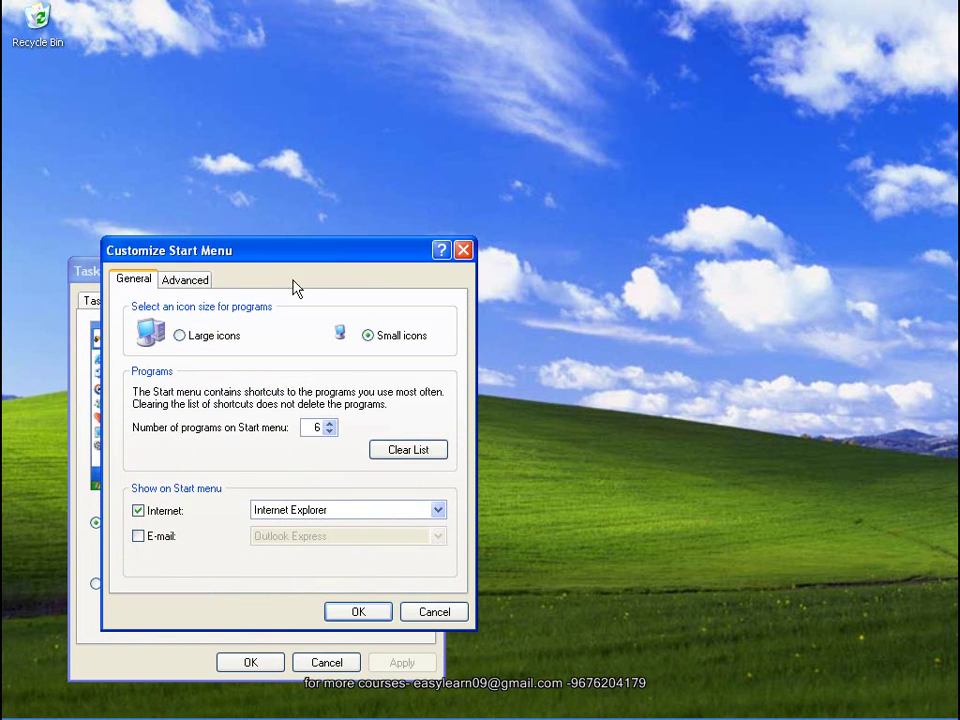
{"action": "left_click", "coordinate": [197, 283]}
{"action": "left_click_drag", "start_coordinate": [452, 414], "coordinate": [447, 472]}
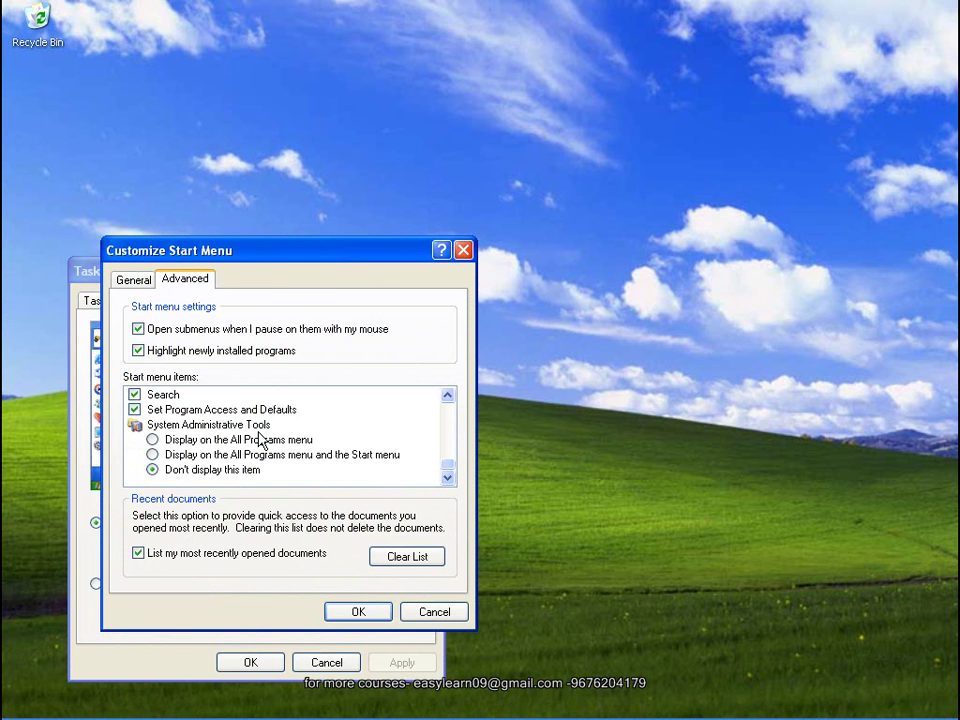
{"action": "left_click", "coordinate": [395, 561]}
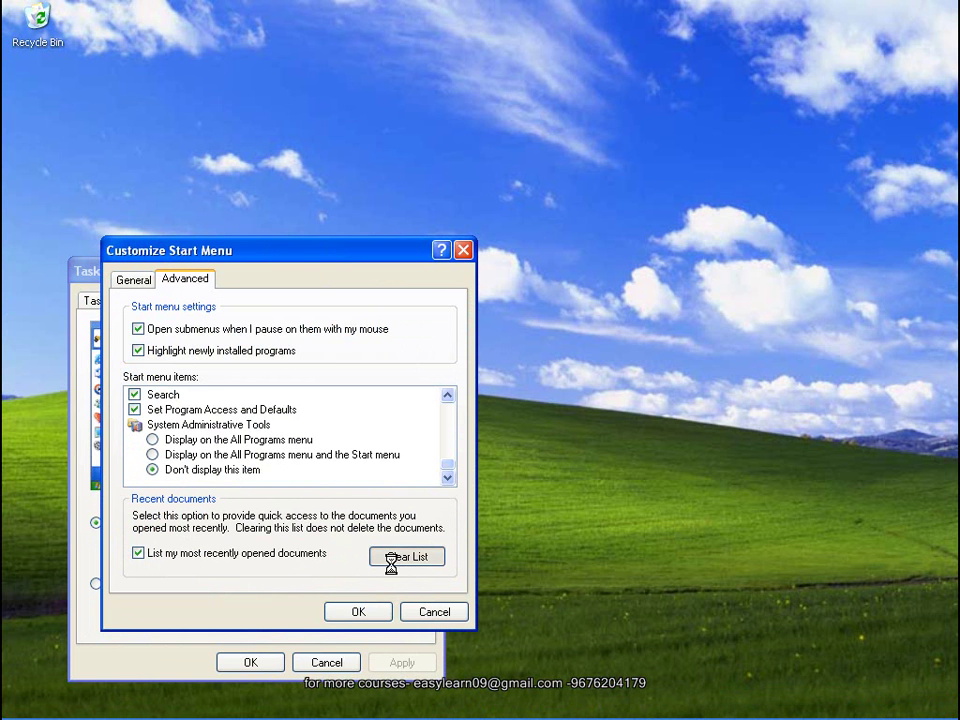
{"action": "left_click", "coordinate": [358, 612]}
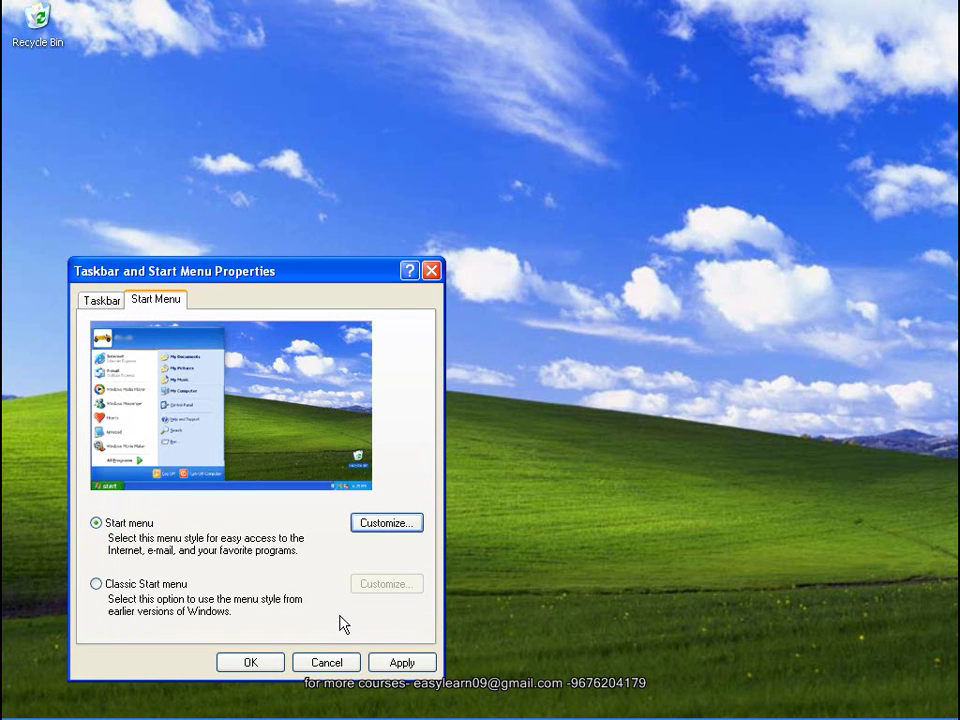
{"action": "left_click", "coordinate": [401, 662]}
{"action": "left_click", "coordinate": [250, 662]}
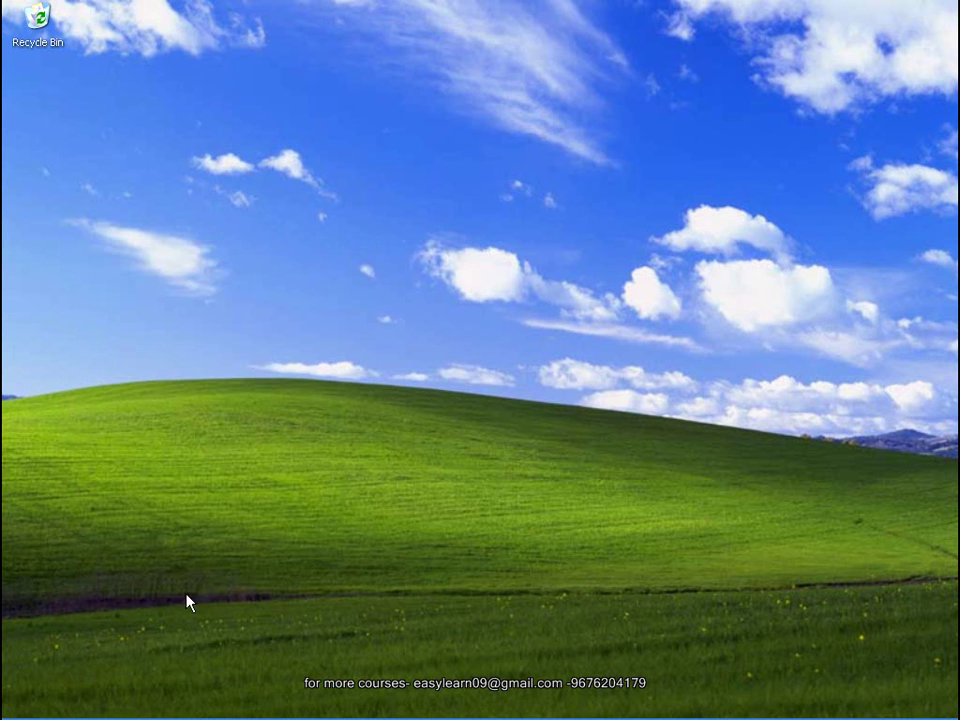
View the Start menu, then show the Start menu style settings in Taskbar and Start Menu Properties.
{"action": "mouse_move", "coordinate": [231, 690]}
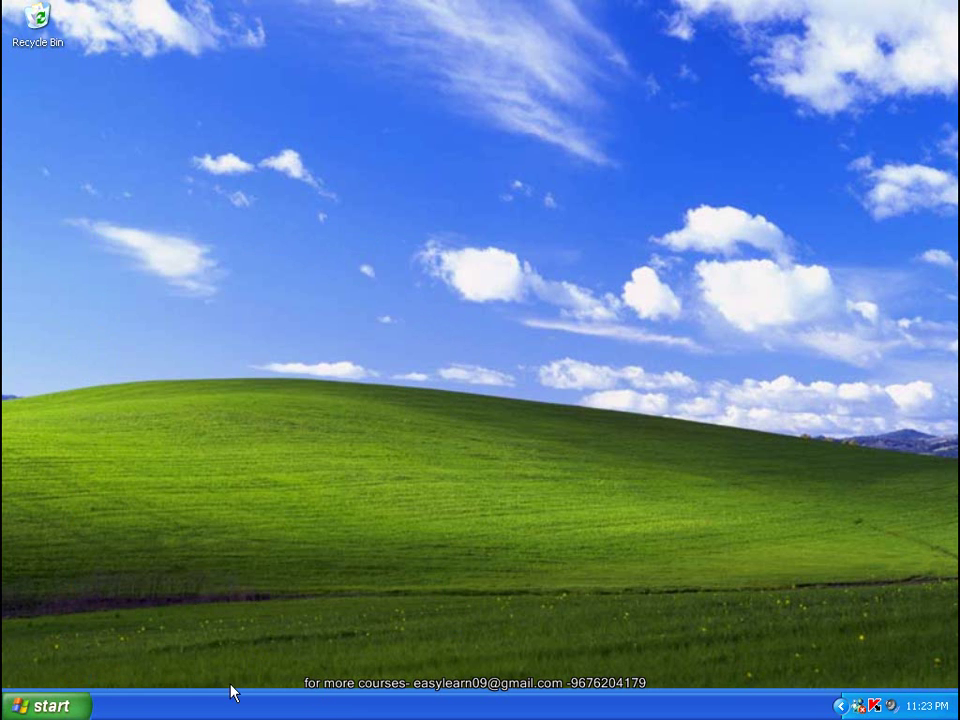
{"action": "left_click", "coordinate": [75, 706]}
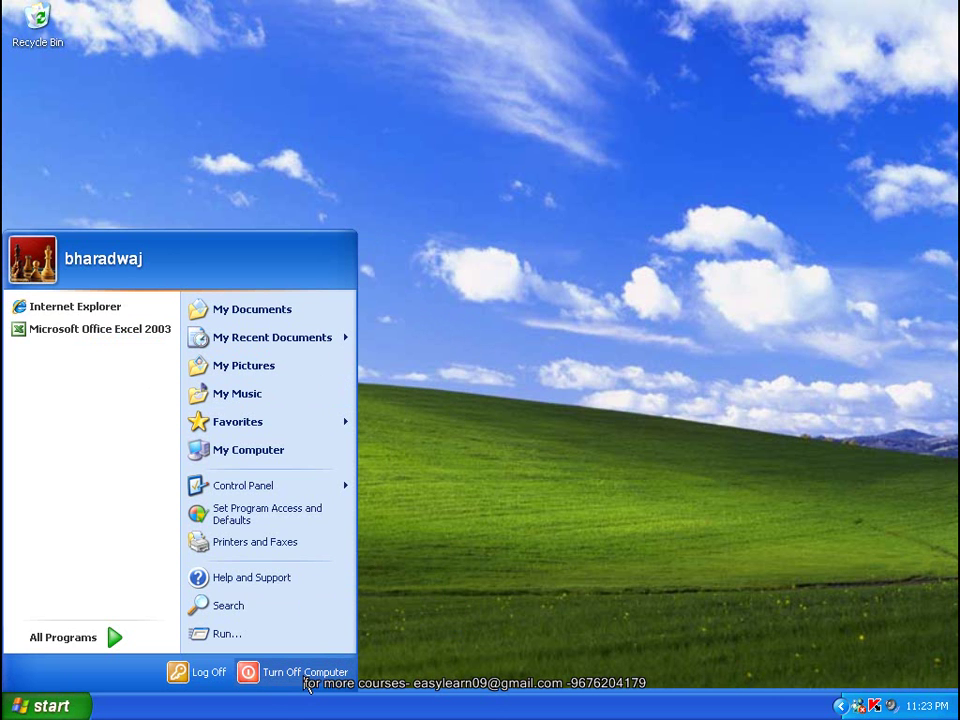
{"action": "right_click", "coordinate": [490, 706]}
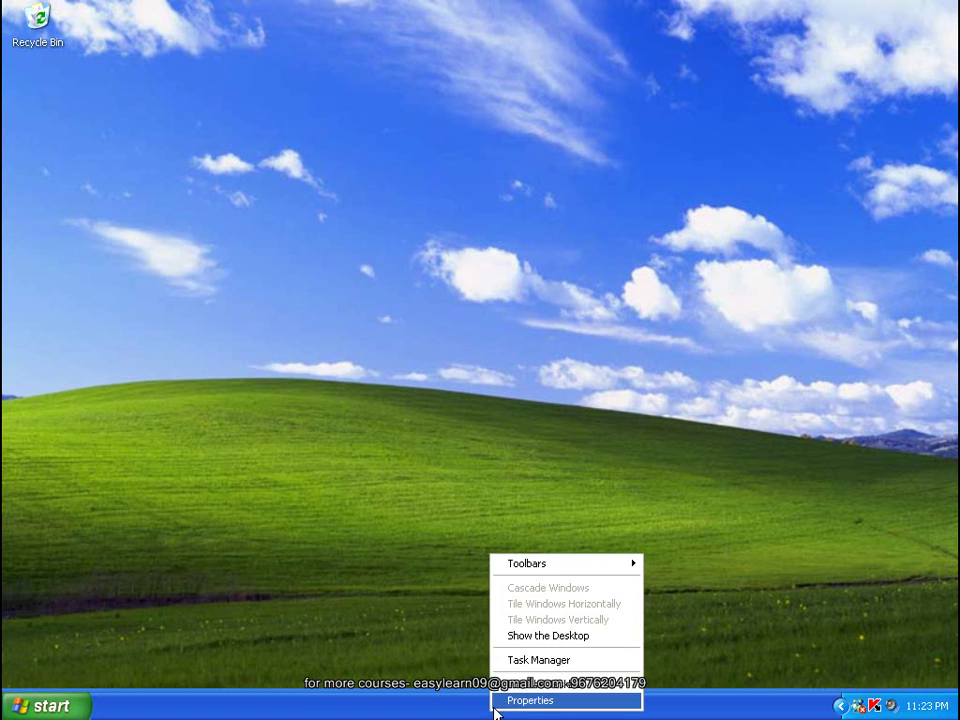
{"action": "left_click", "coordinate": [501, 698]}
{"action": "left_click_drag", "start_coordinate": [264, 305], "coordinate": [350, 266]}
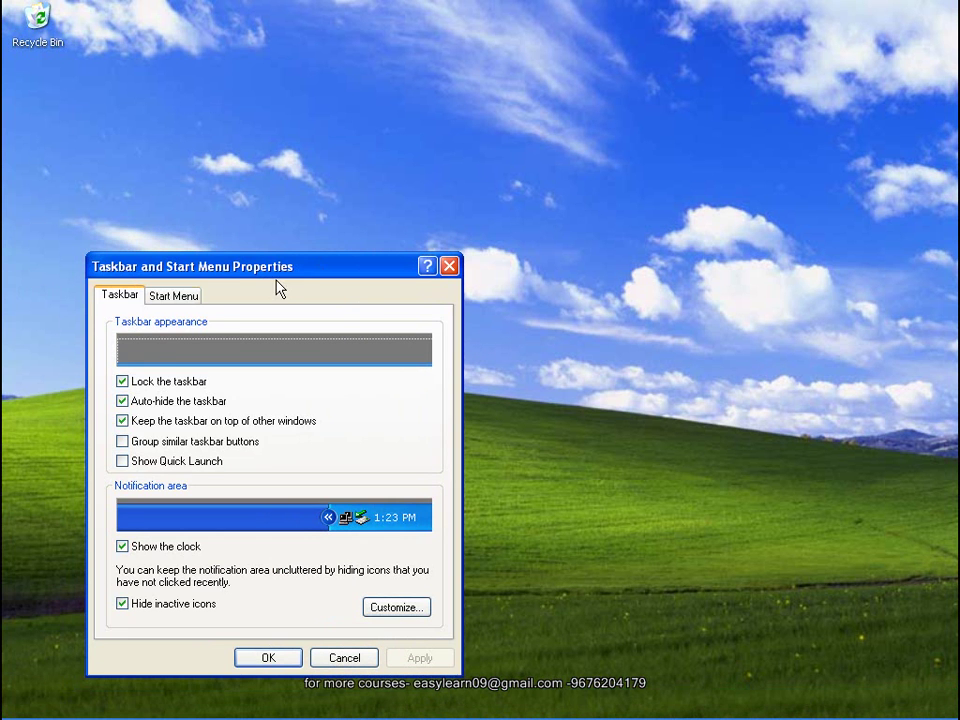
{"action": "left_click", "coordinate": [176, 297]}
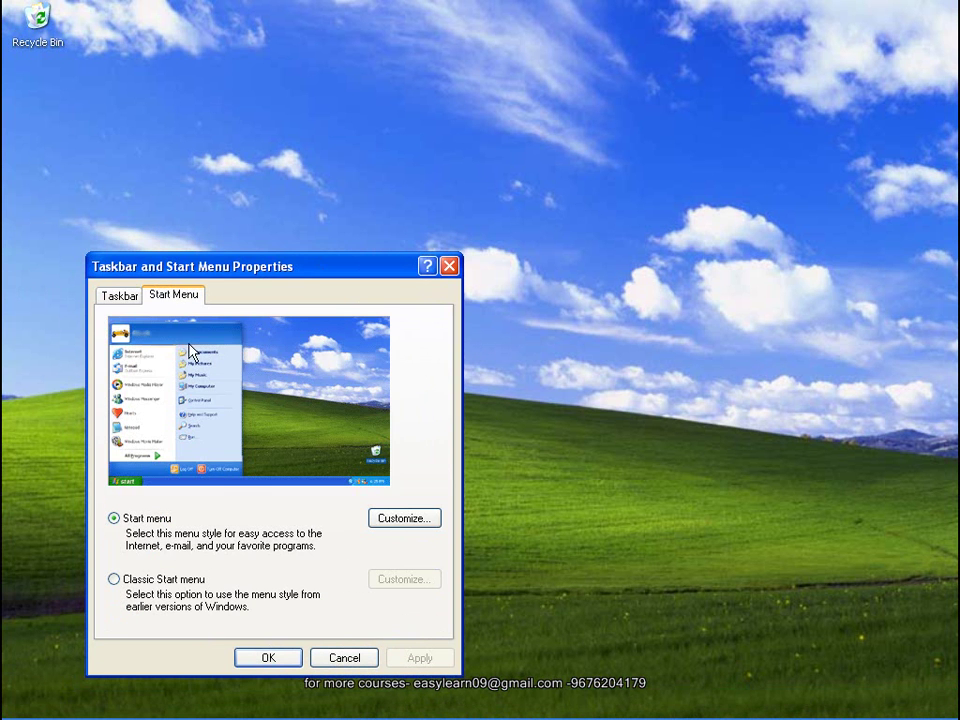
Look over the General and Advanced customization options of the standard Start menu.
{"action": "left_click", "coordinate": [415, 522]}
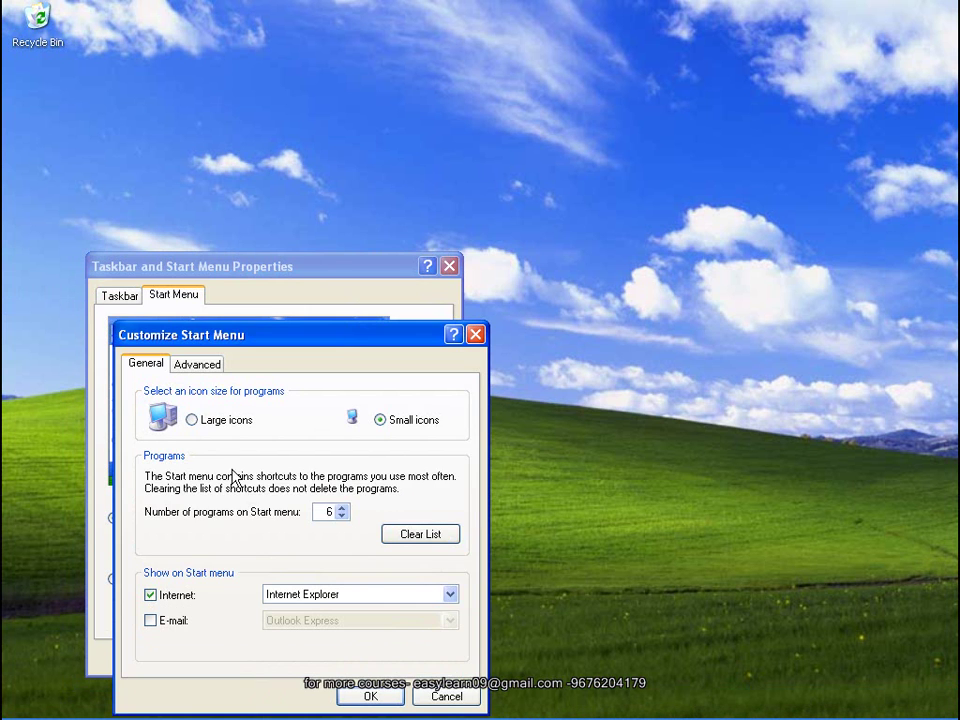
{"action": "left_click_drag", "start_coordinate": [245, 334], "coordinate": [446, 131]}
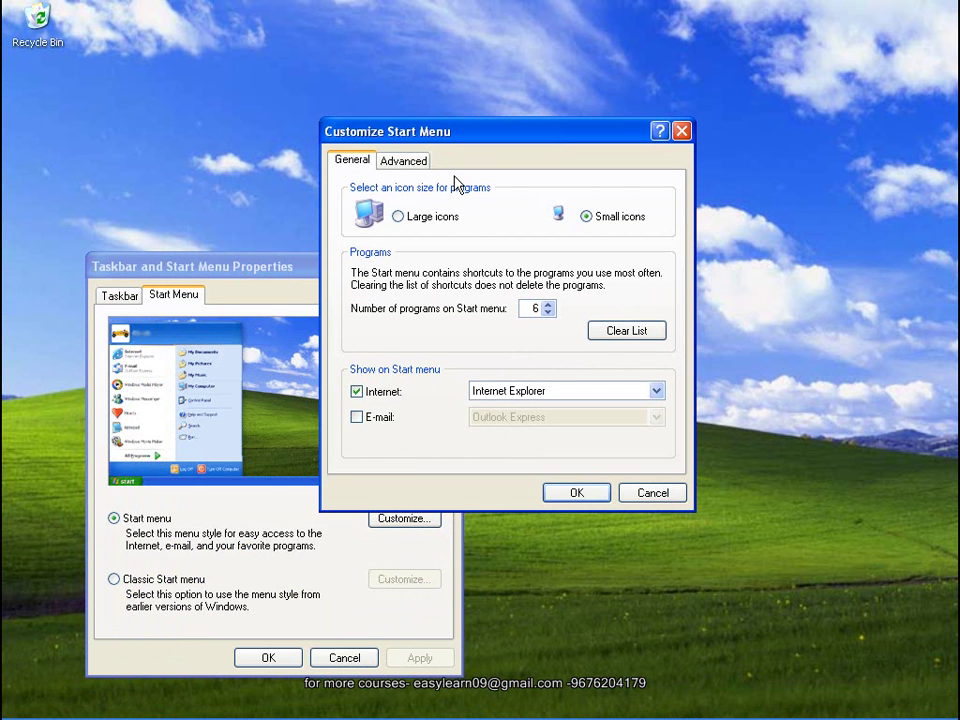
{"action": "left_click", "coordinate": [418, 161]}
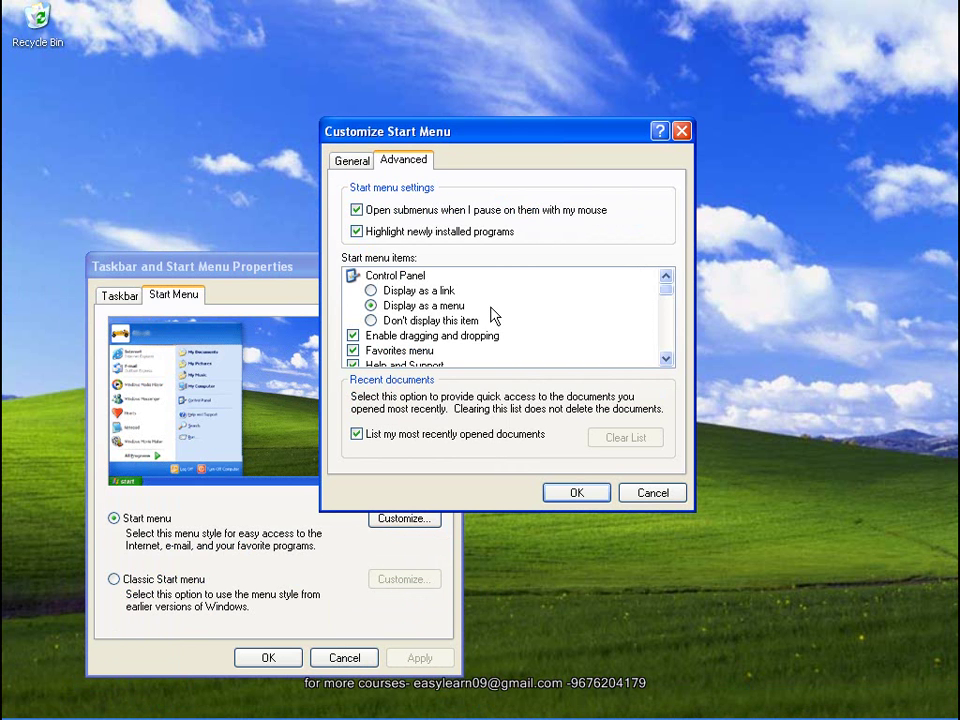
{"action": "left_click", "coordinate": [355, 163]}
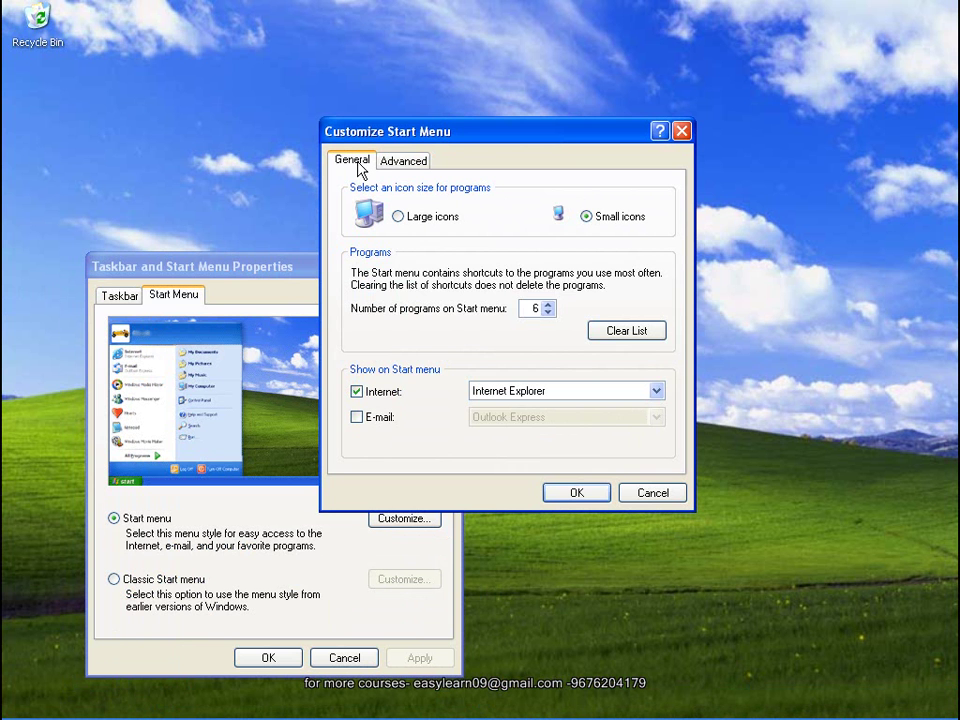
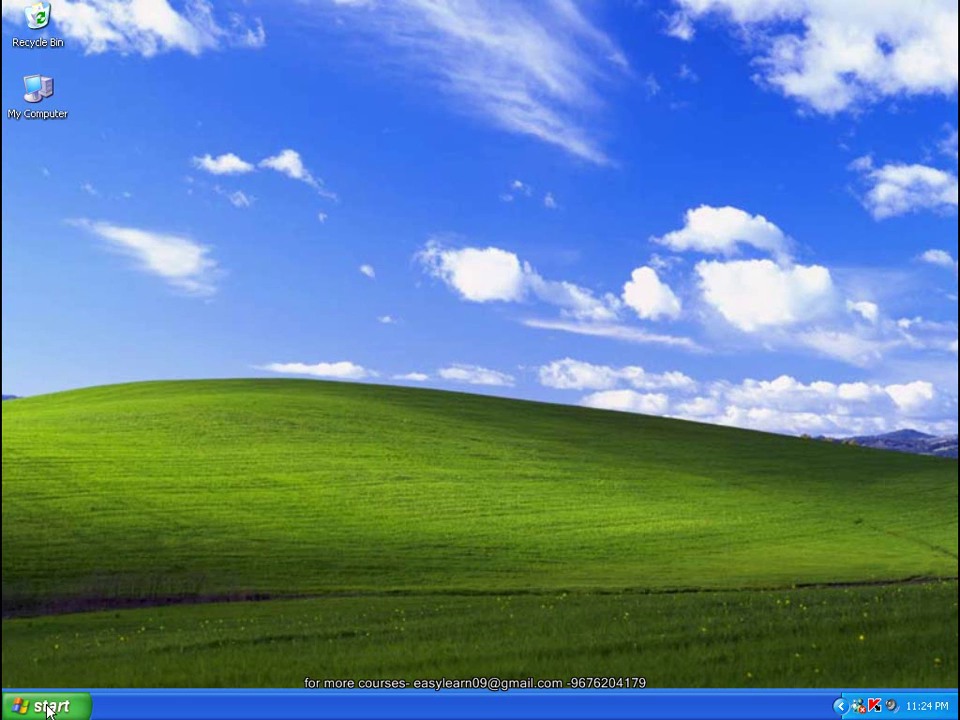
View the Classic Start menu and return to the Start menu style settings in Taskbar and Start Menu Properties.
{"action": "left_click", "coordinate": [45, 706]}
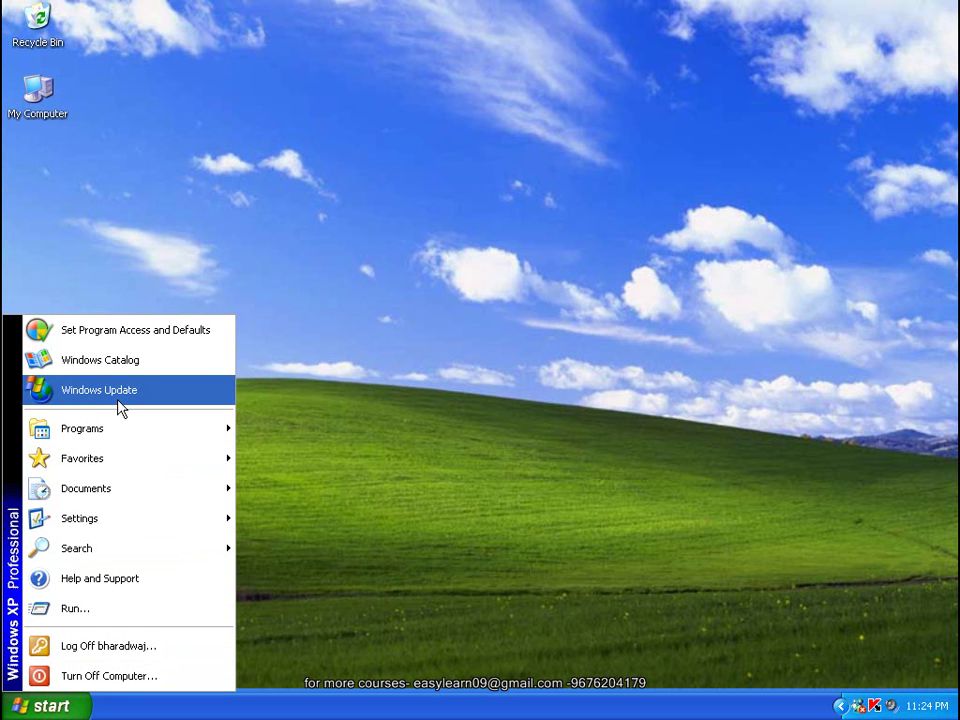
{"action": "left_click", "coordinate": [356, 709]}
{"action": "right_click", "coordinate": [356, 709]}
{"action": "left_click", "coordinate": [390, 693]}
{"action": "left_click_drag", "start_coordinate": [186, 308], "coordinate": [291, 222]}
{"action": "left_click", "coordinate": [193, 247]}
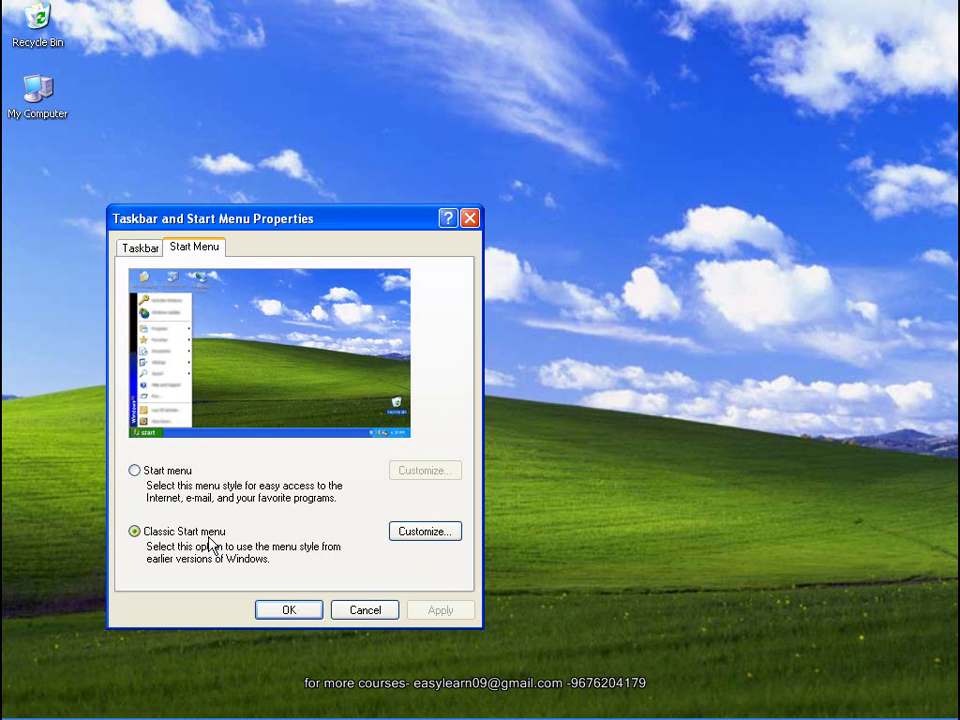
Look over the customization options of the Classic Start menu and close their dialog.
{"action": "left_click", "coordinate": [421, 533]}
{"action": "left_click_drag", "start_coordinate": [316, 248], "coordinate": [426, 84]}
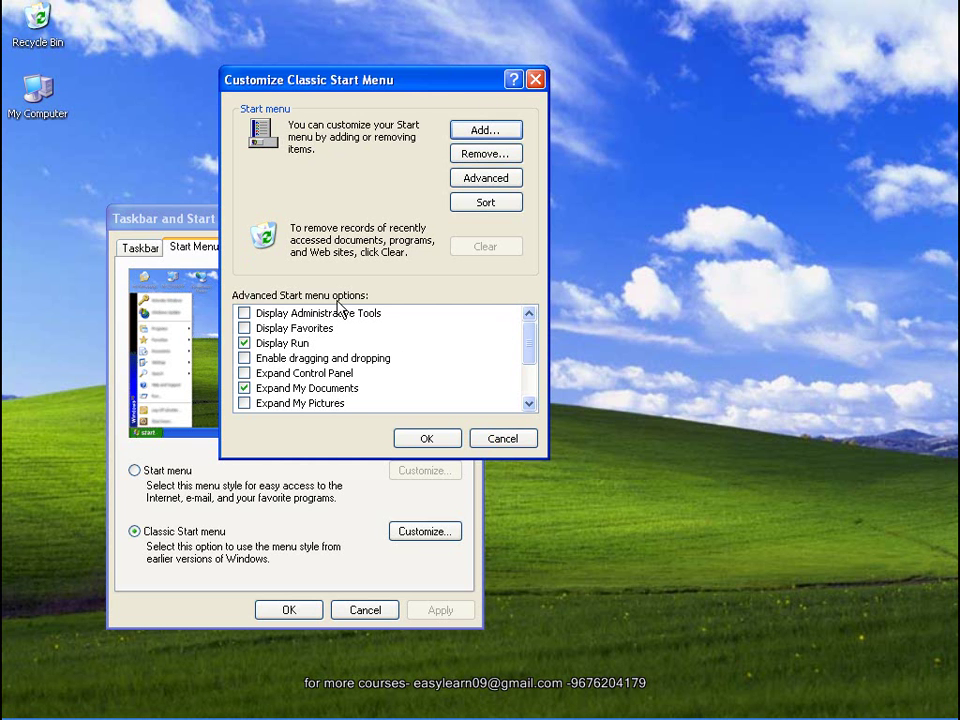
{"action": "left_click", "coordinate": [535, 80]}
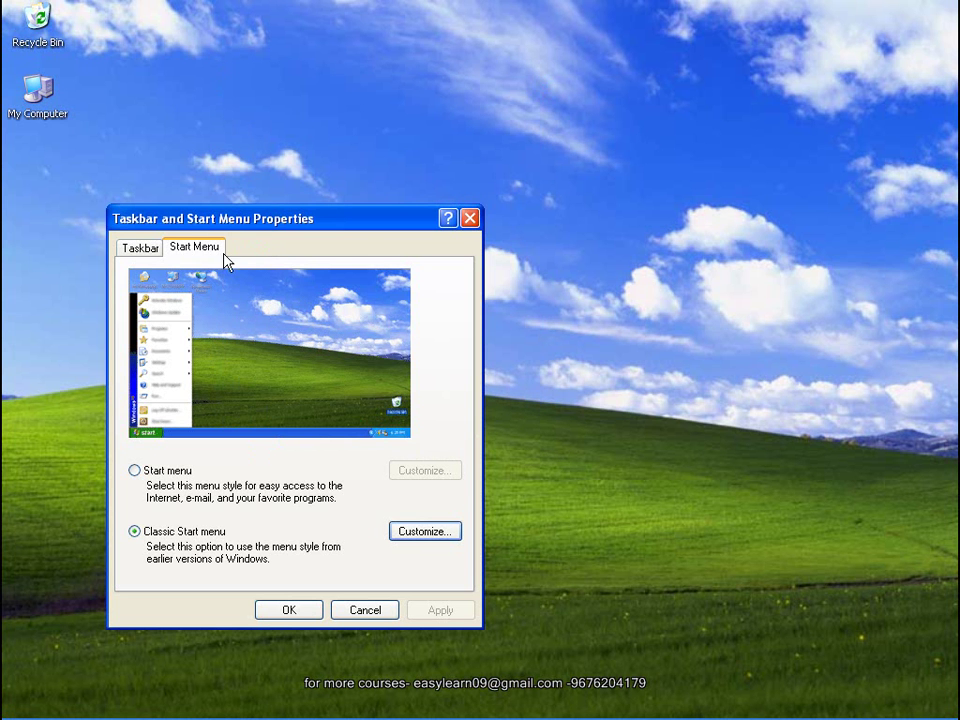